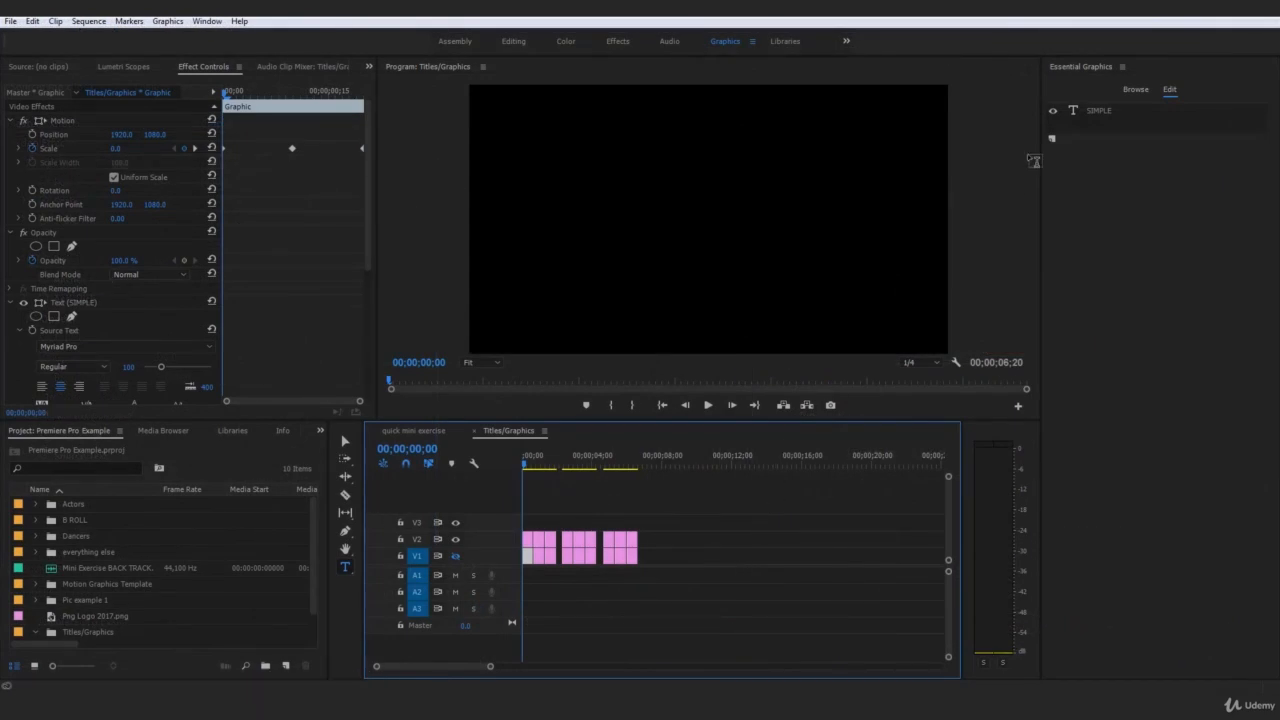
- Add the Basic Title template to track V2 after the existing clips and move the playhead to its start at 00;00;09;24
left_click(1136, 89)
left_click_drag(973, 431, 790, 522)
left_click(700, 464)
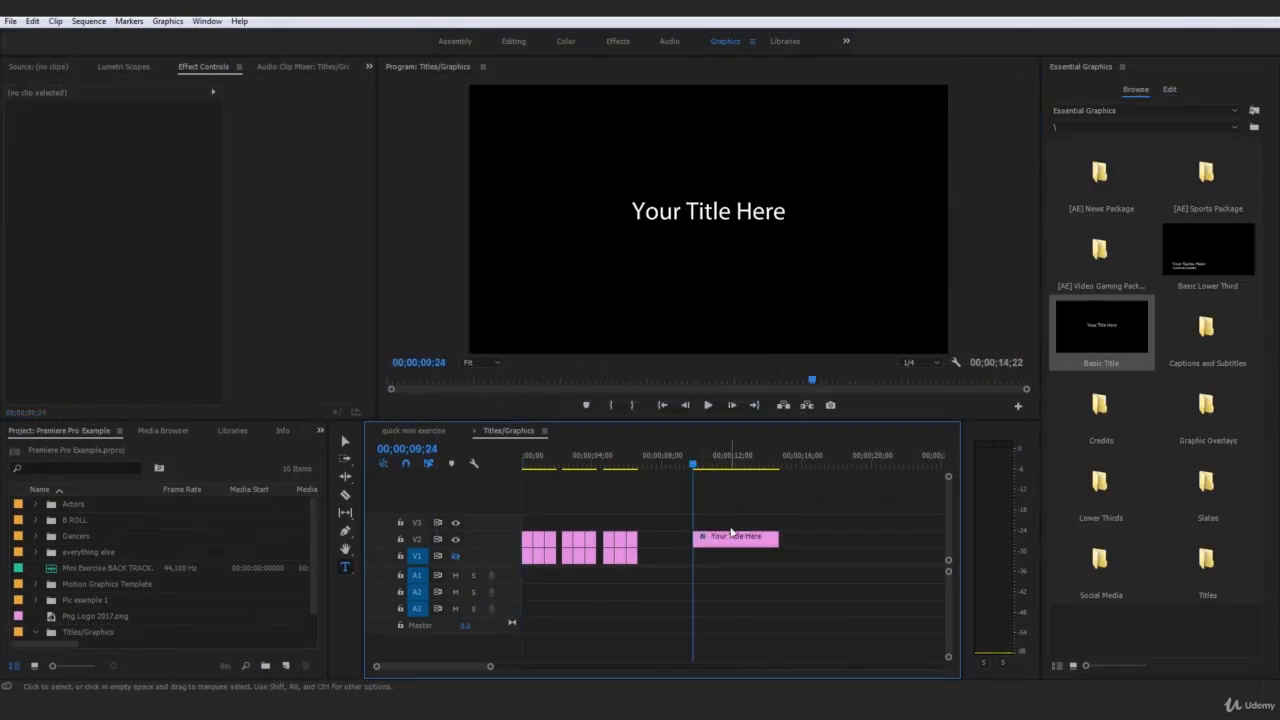
- Replace the placeholder text of the new title with "PRESET EXAMPLE"
left_click(700, 541)
double_click(712, 210)
key("ctrl+a")
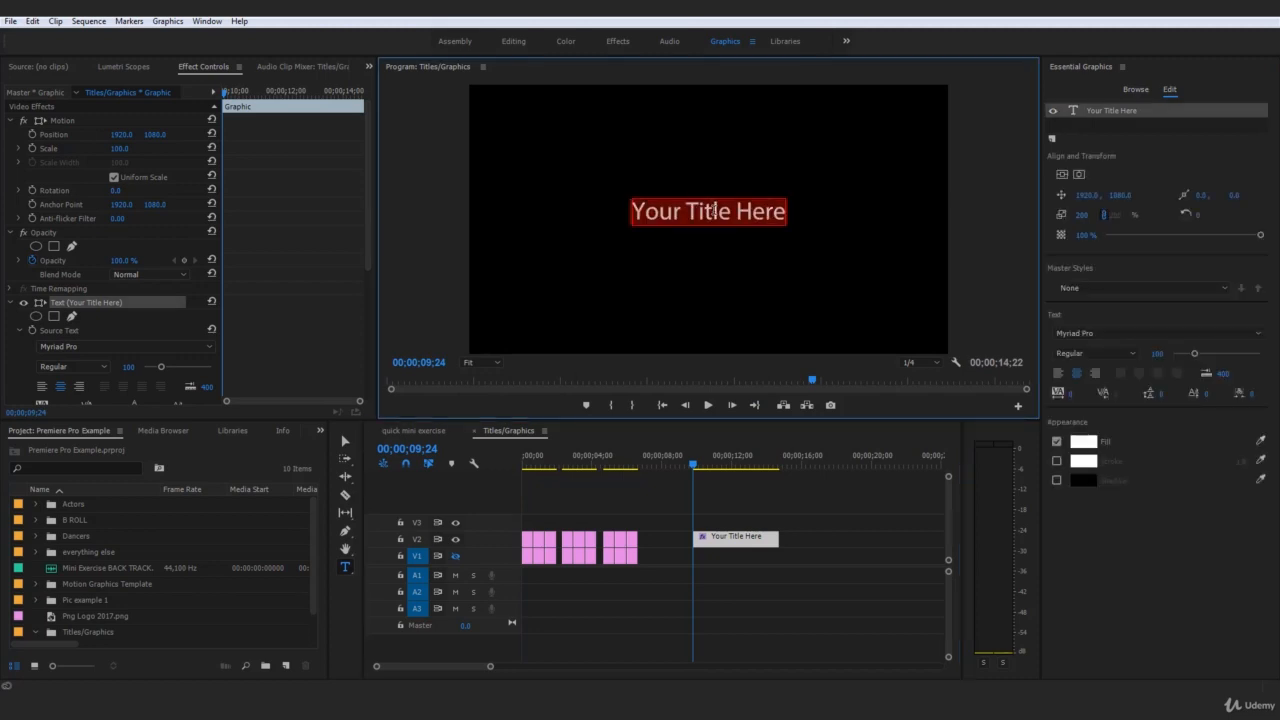
type("PR")
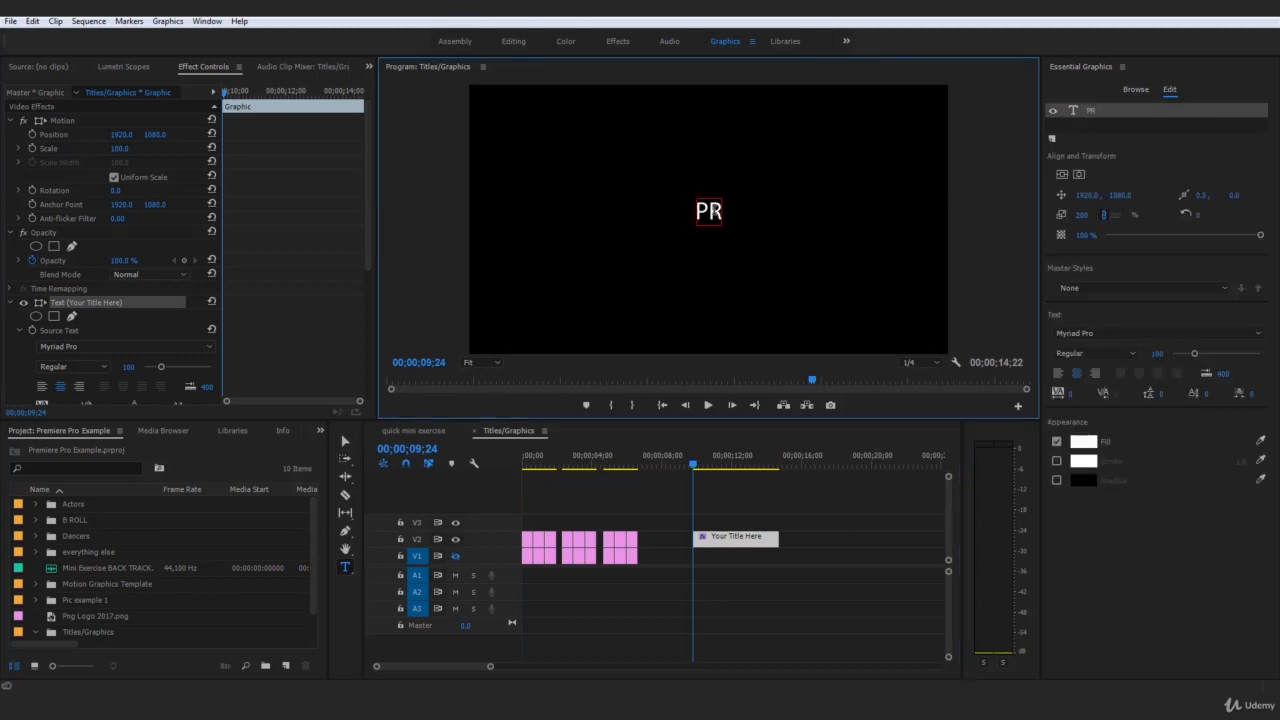
type("ESET EXAMPLE")
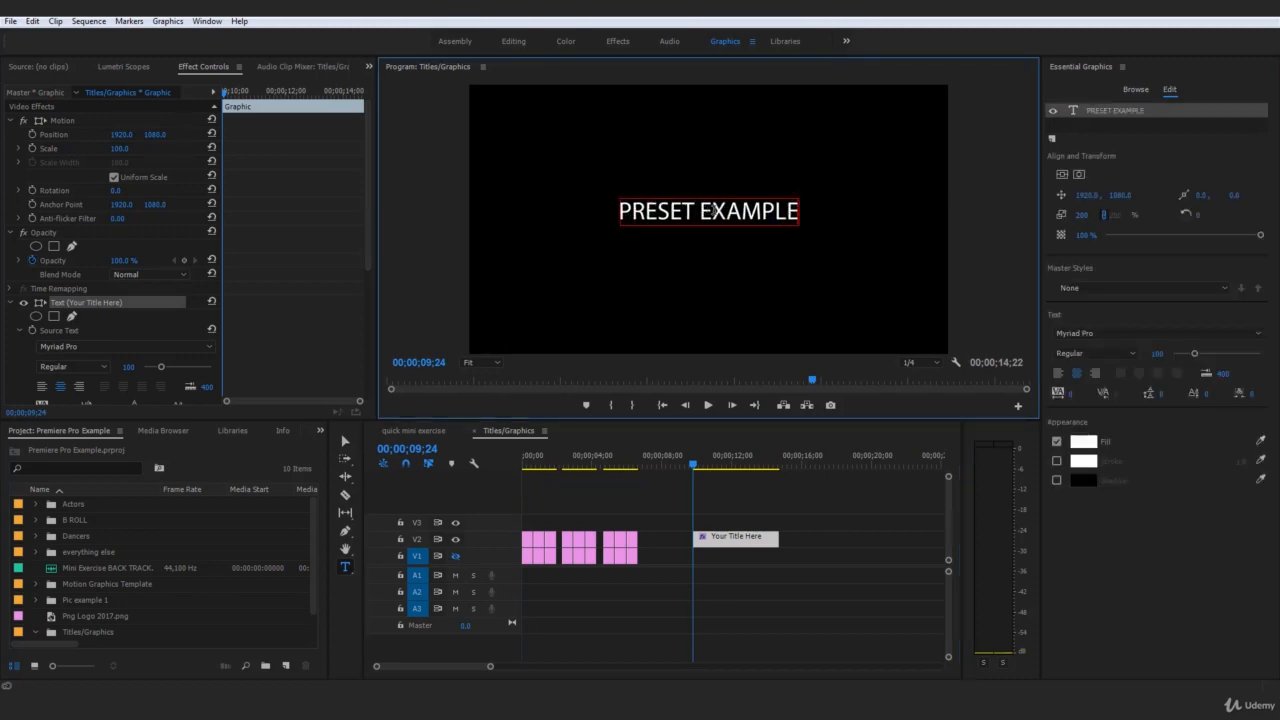
- Centre the title text vertically in the frame and enlarge its font size to about 131
key("ctrl+a")
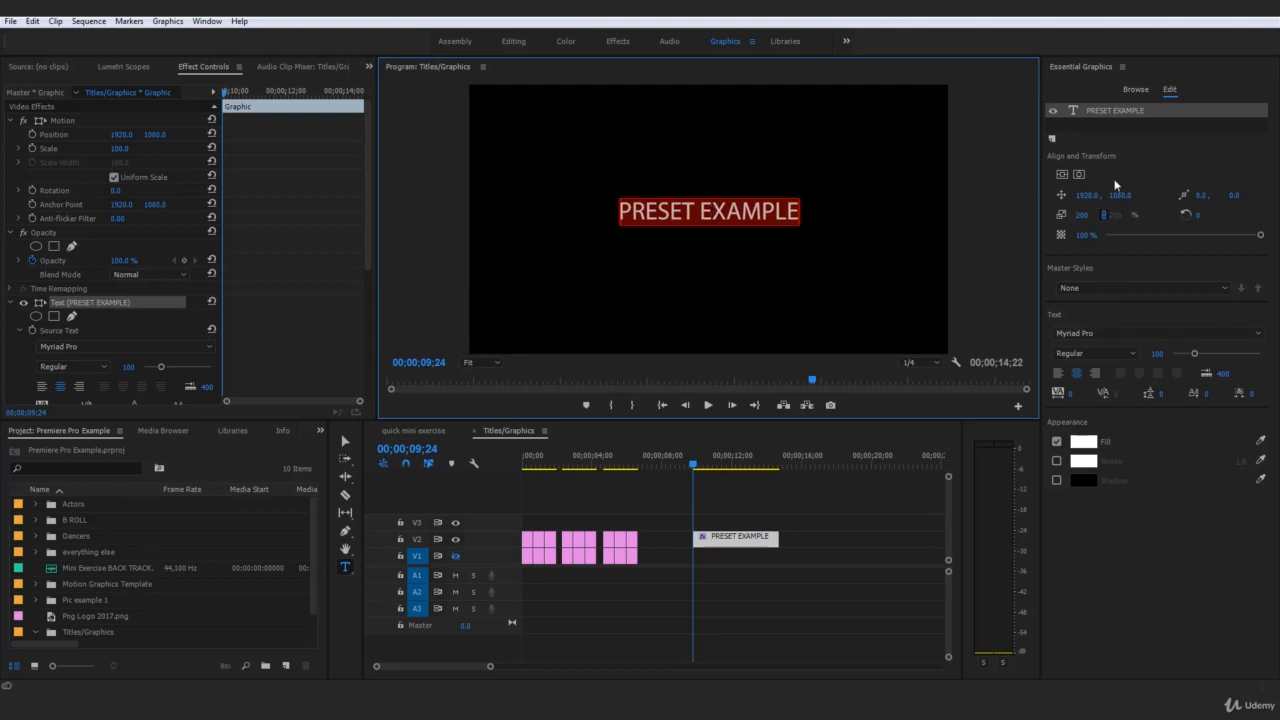
left_click(1078, 174)
left_click_drag(1194, 353, 1202, 353)
left_click(850, 495)
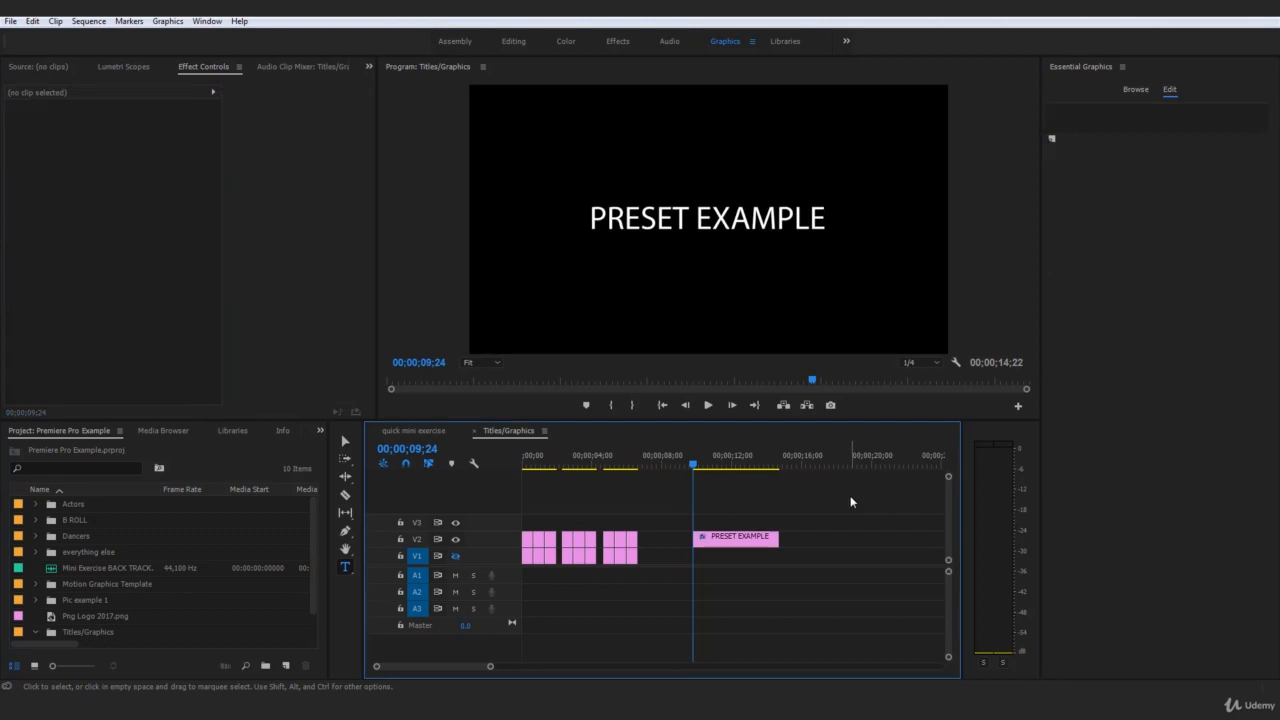
- Play the new title and the animated BASIC title at the start of the sequence to compare their motion
key("space")
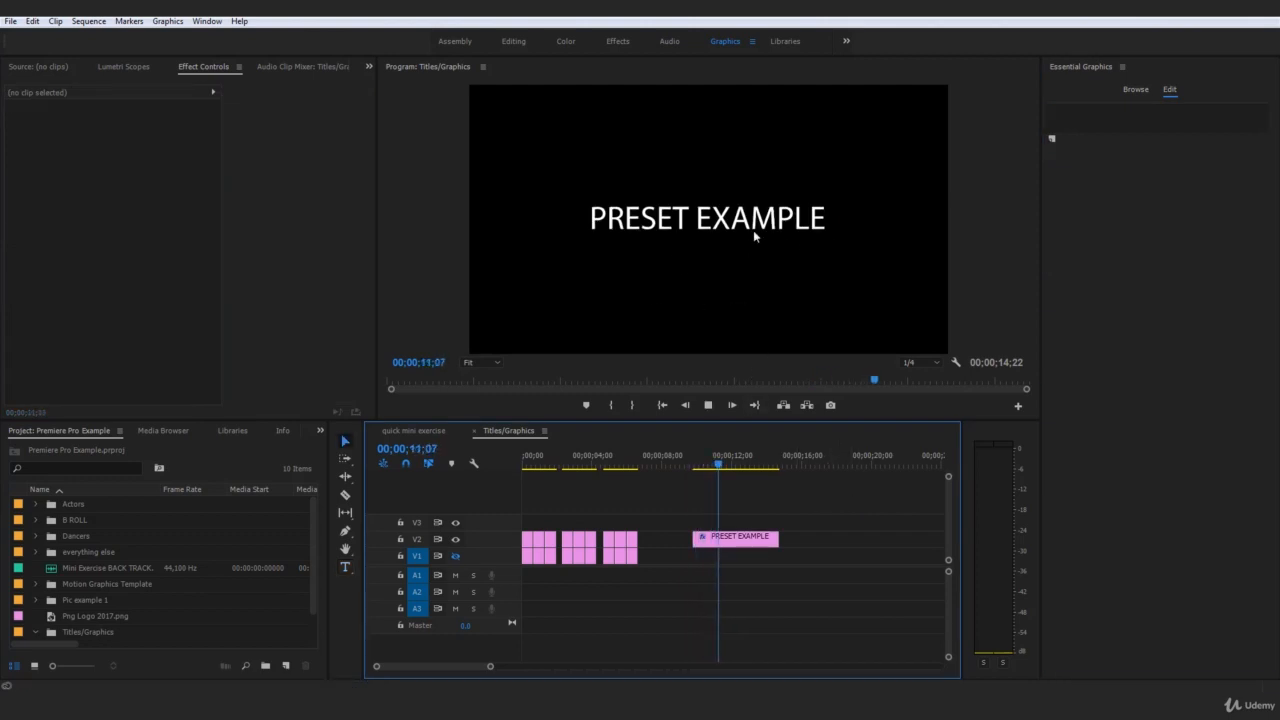
left_click(695, 466)
left_click(527, 540)
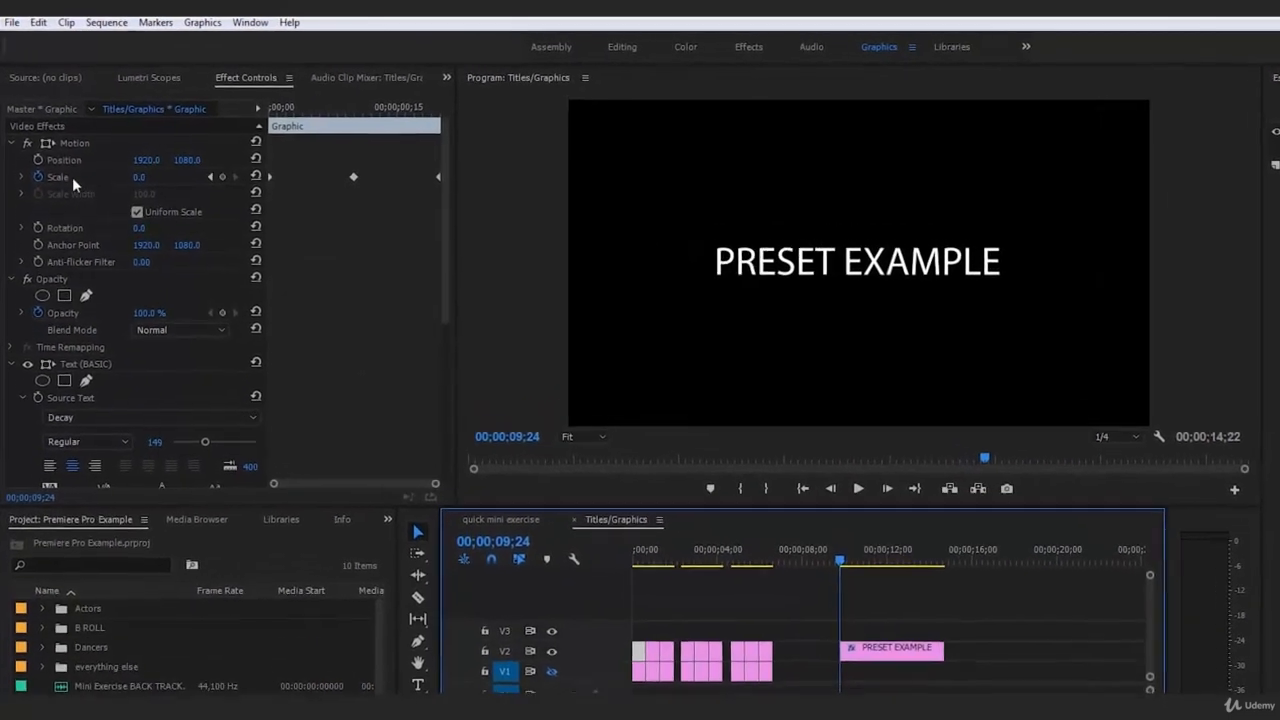
left_click(674, 593)
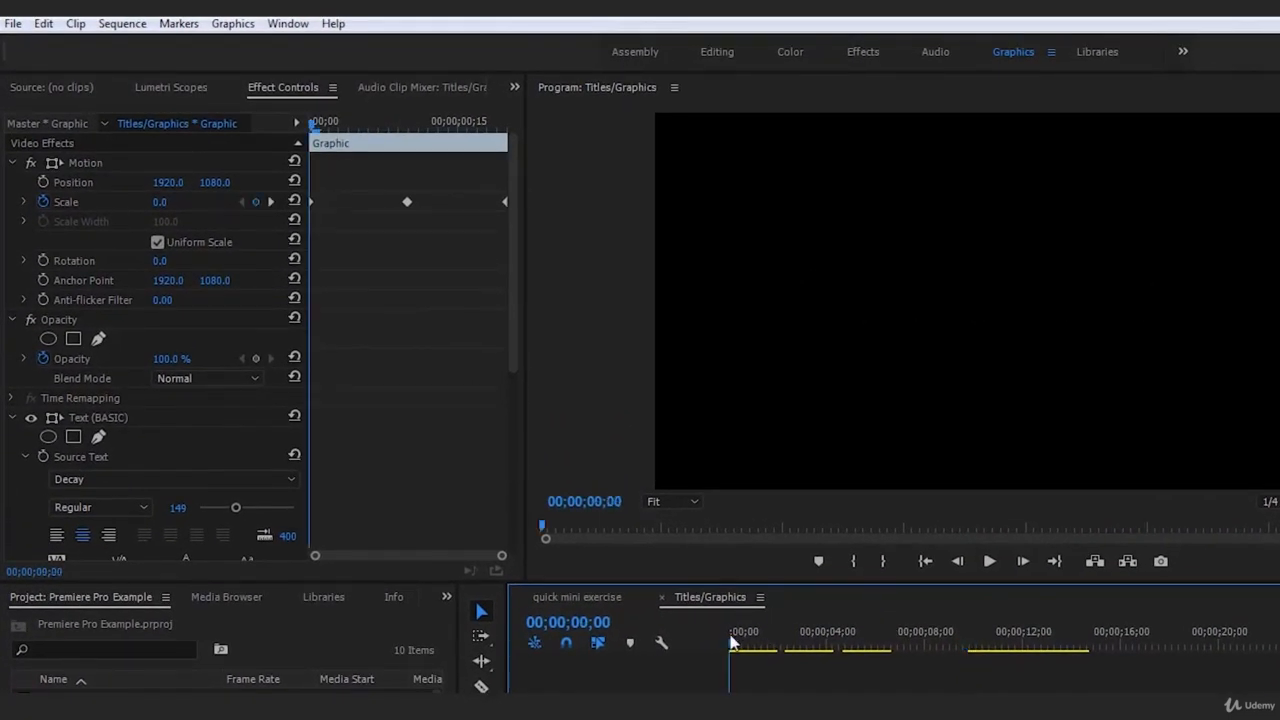
key("space")
left_click_drag(768, 646, 727, 670)
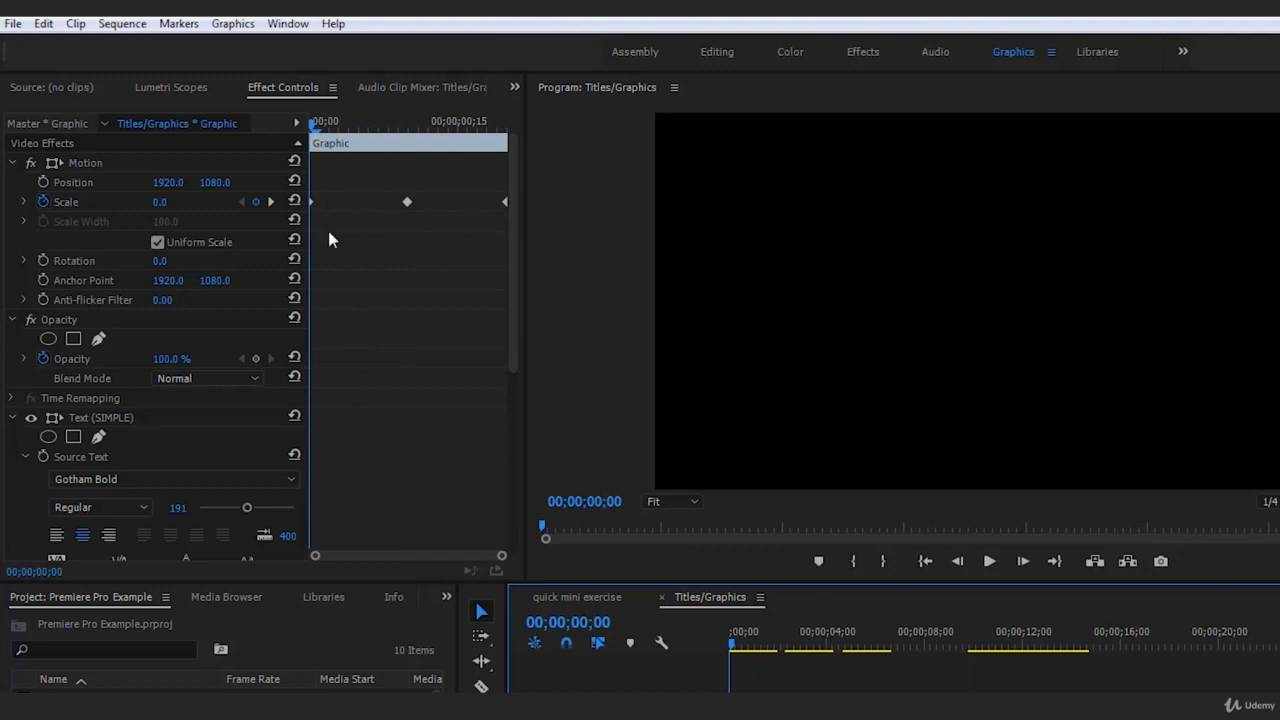
- Examine the Motion settings and Scale keyframes of the first animated title while playing its animation
left_click(88, 164)
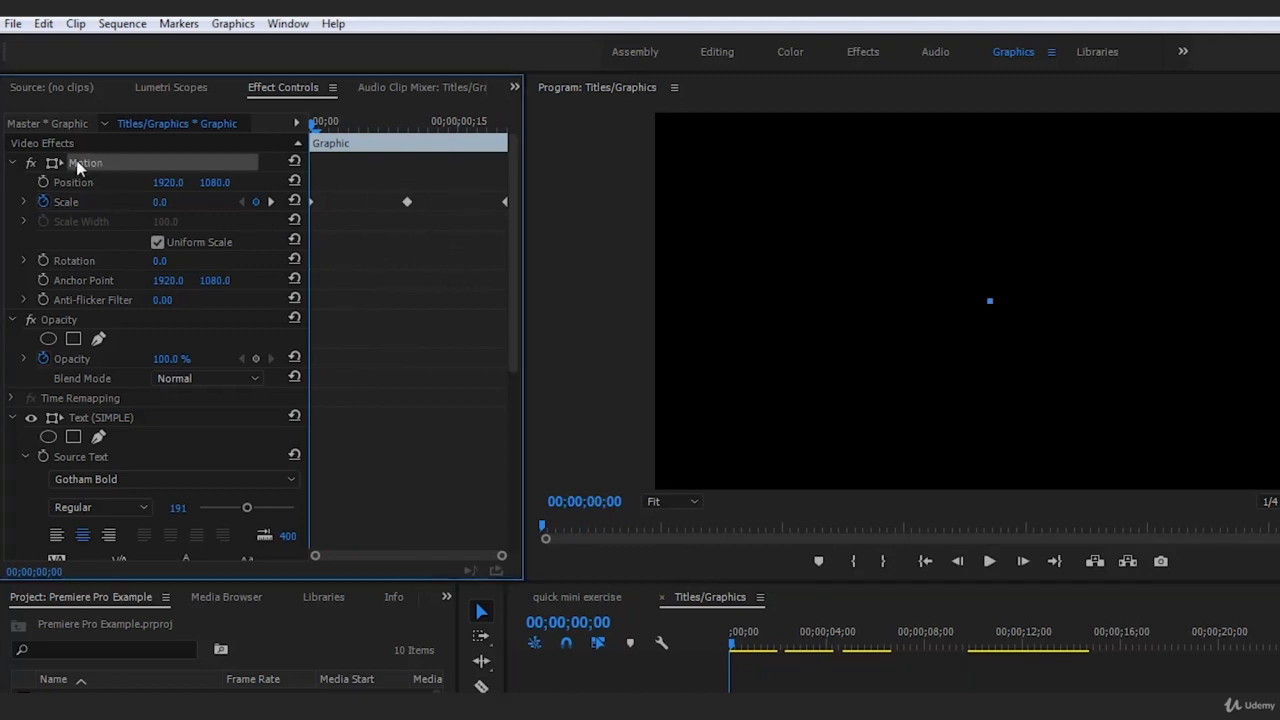
left_click(78, 181)
left_click(88, 202)
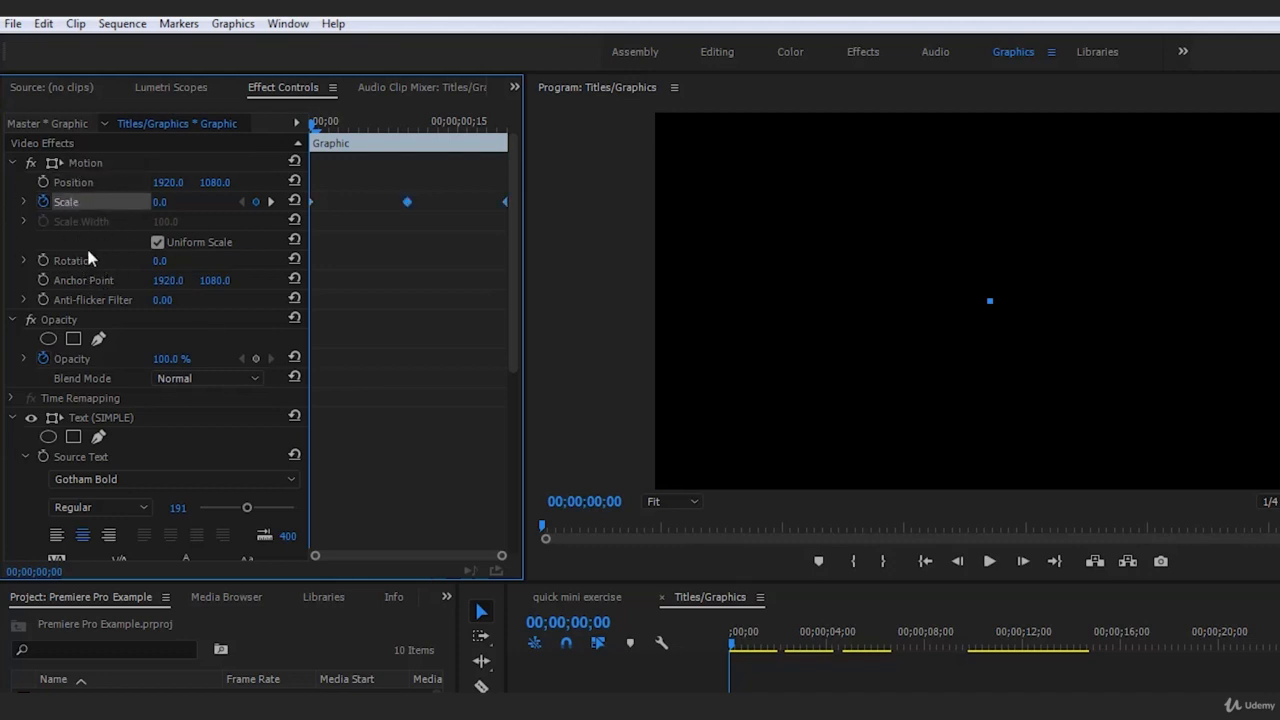
key("space")
key("space")
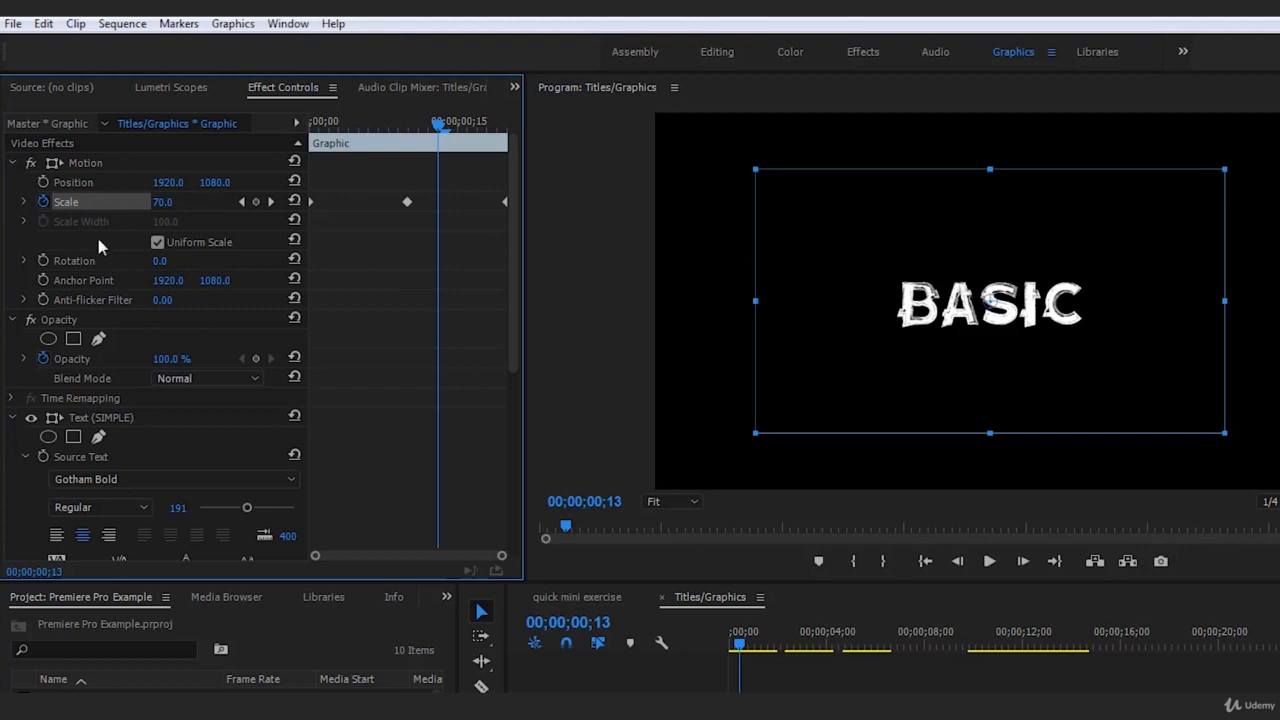
- Save the animated title's Motion effect as a preset named "Bounce Simple Animation" with type Scale
left_click(86, 165)
right_click(90, 167)
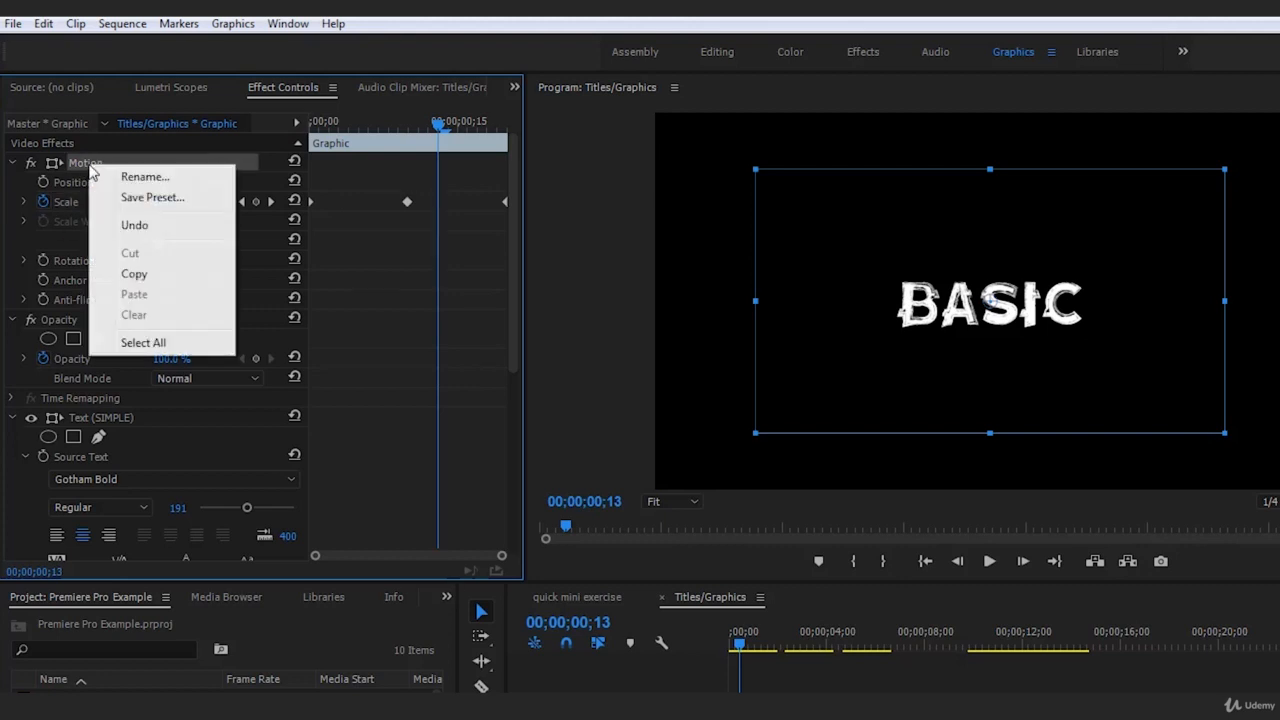
left_click(137, 198)
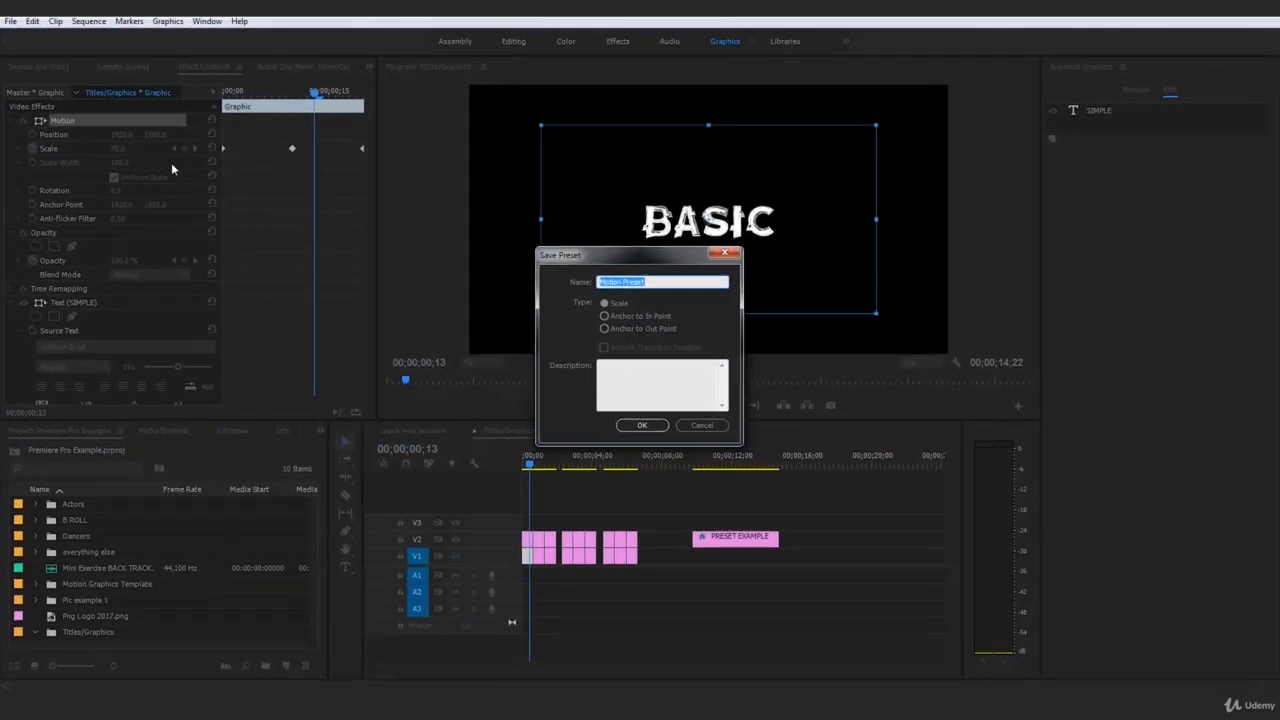
type("Bounce Simple Animation")
key("Return")
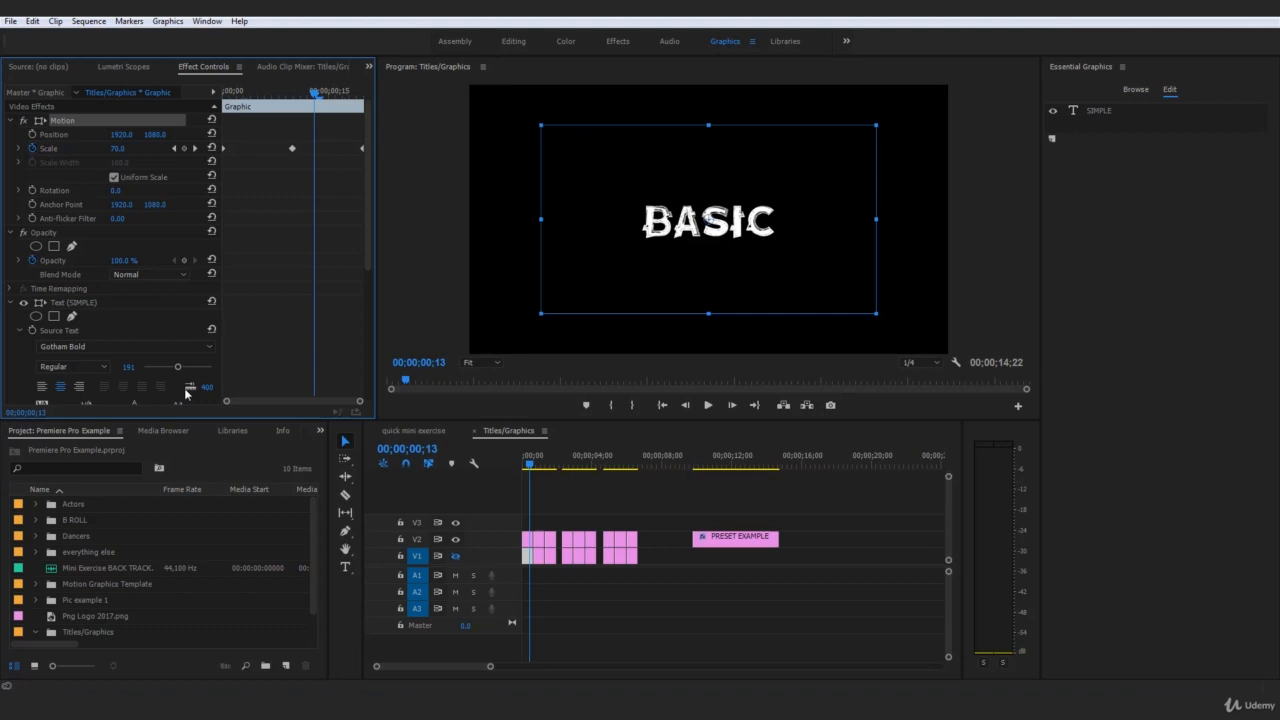
- Show the saved effect presets and select Bounce Simple Animation
left_click(283, 431)
left_click(291, 431)
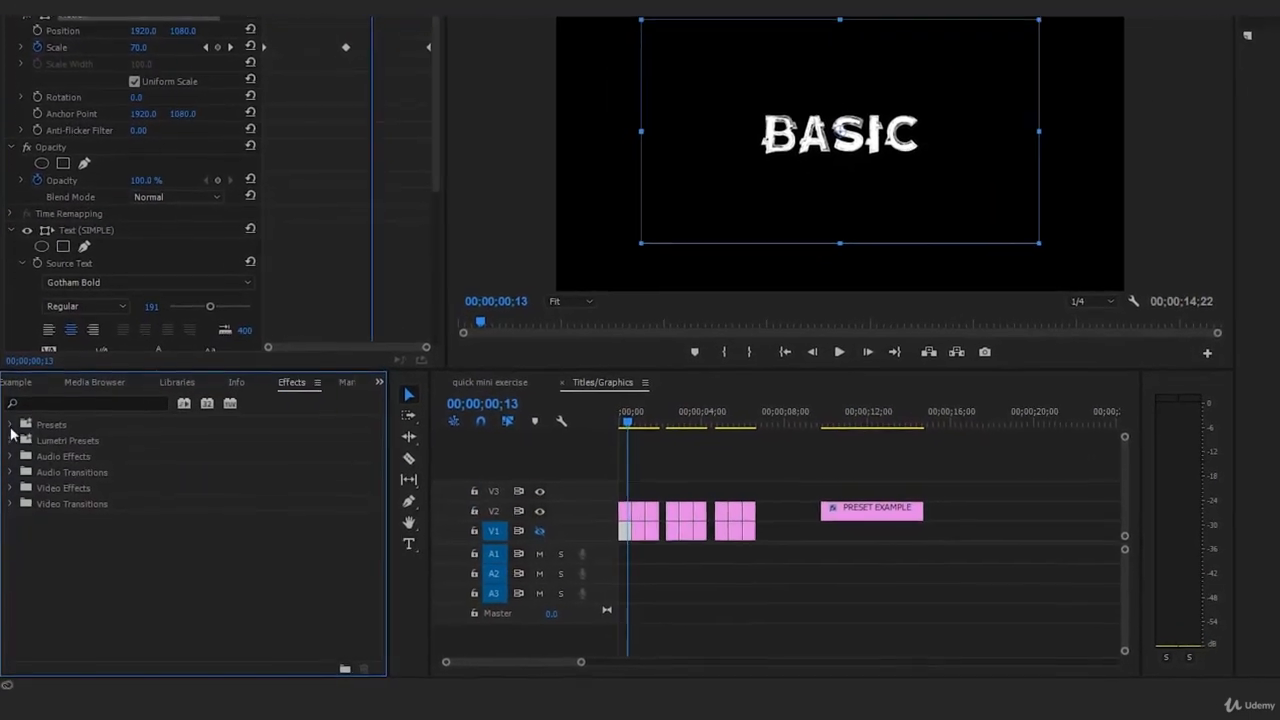
left_click(10, 434)
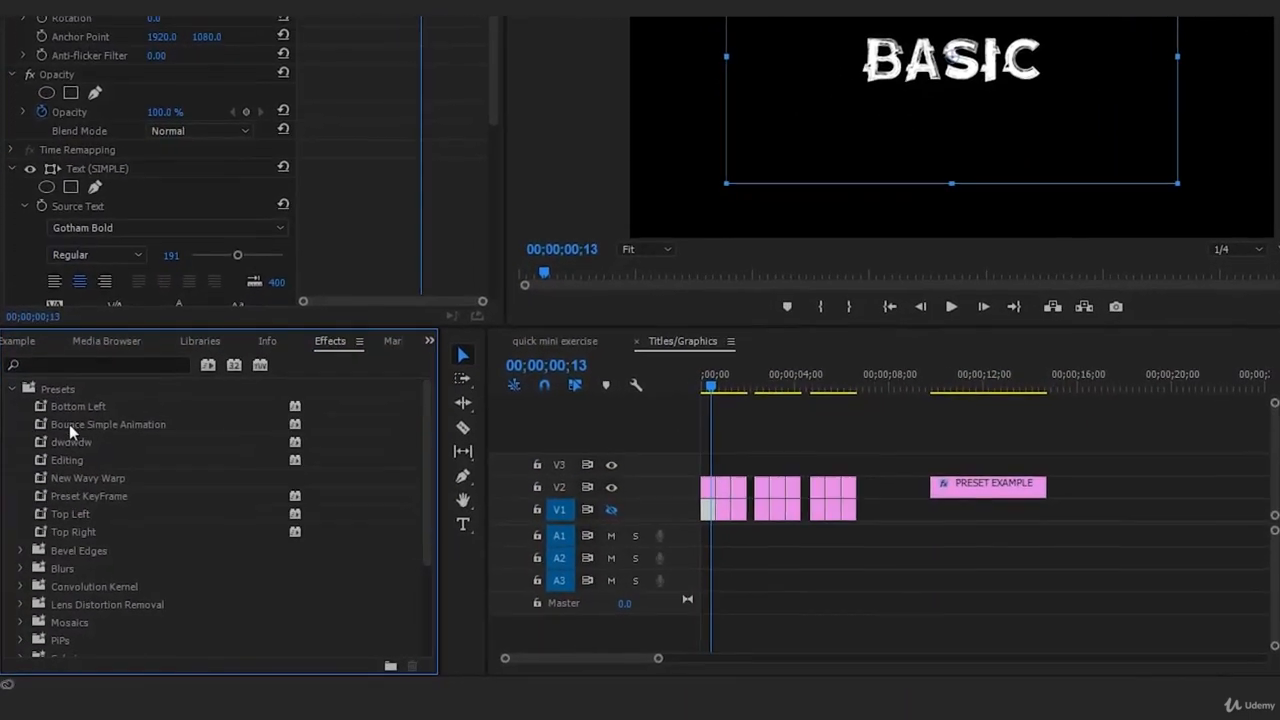
left_click(100, 433)
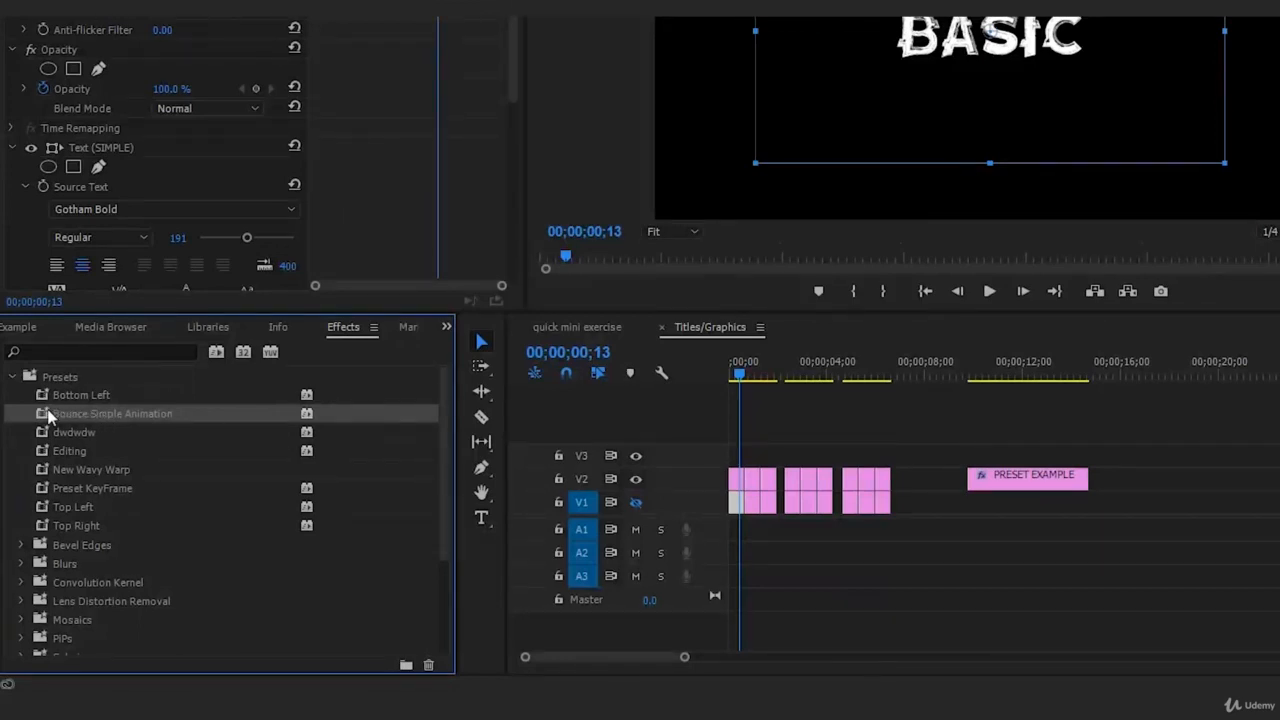
- Select the PRESET EXAMPLE title, play it without the preset and return the playhead to its start at 00;00;09;24
left_click(968, 373)
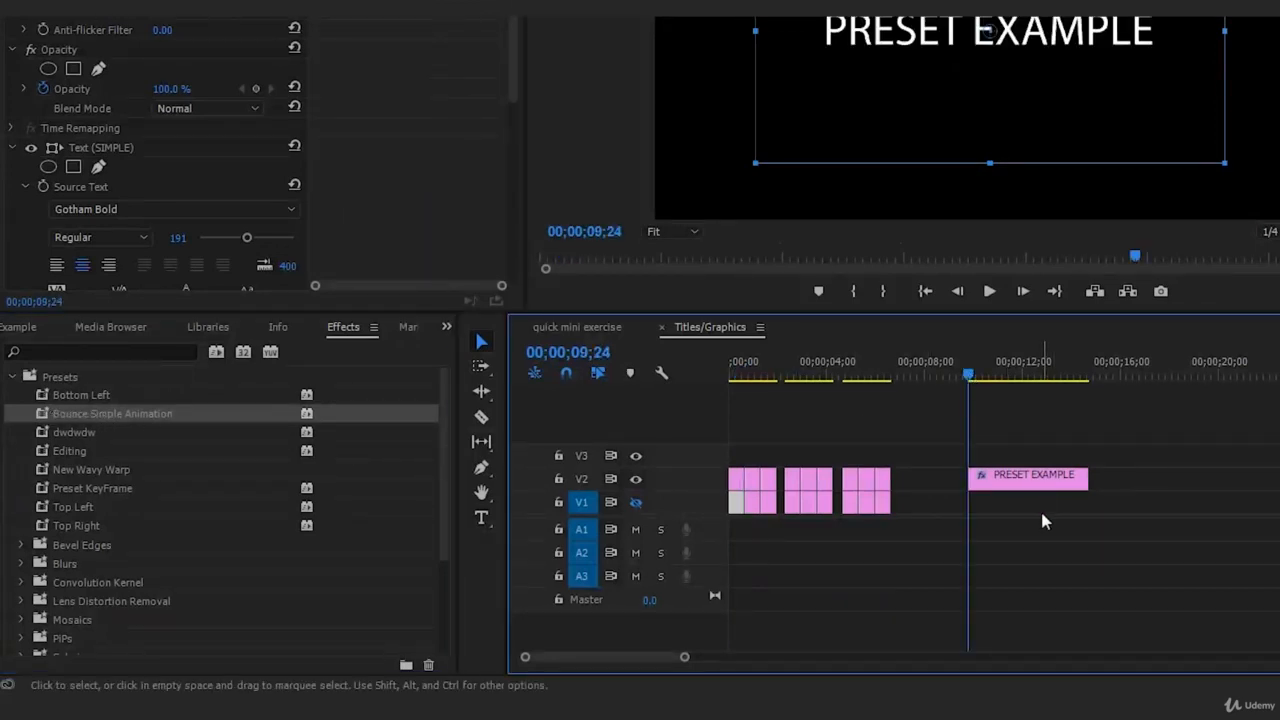
left_click(1032, 490)
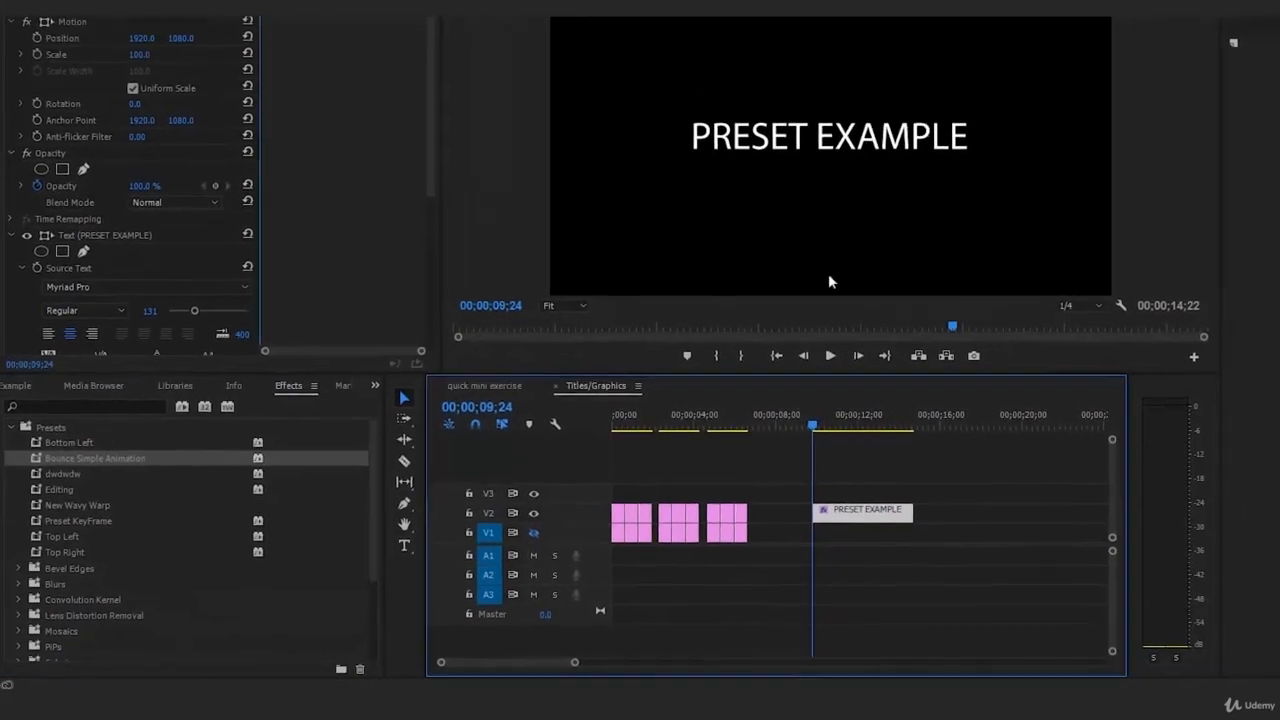
key("space")
left_click(792, 491)
left_click(798, 531)
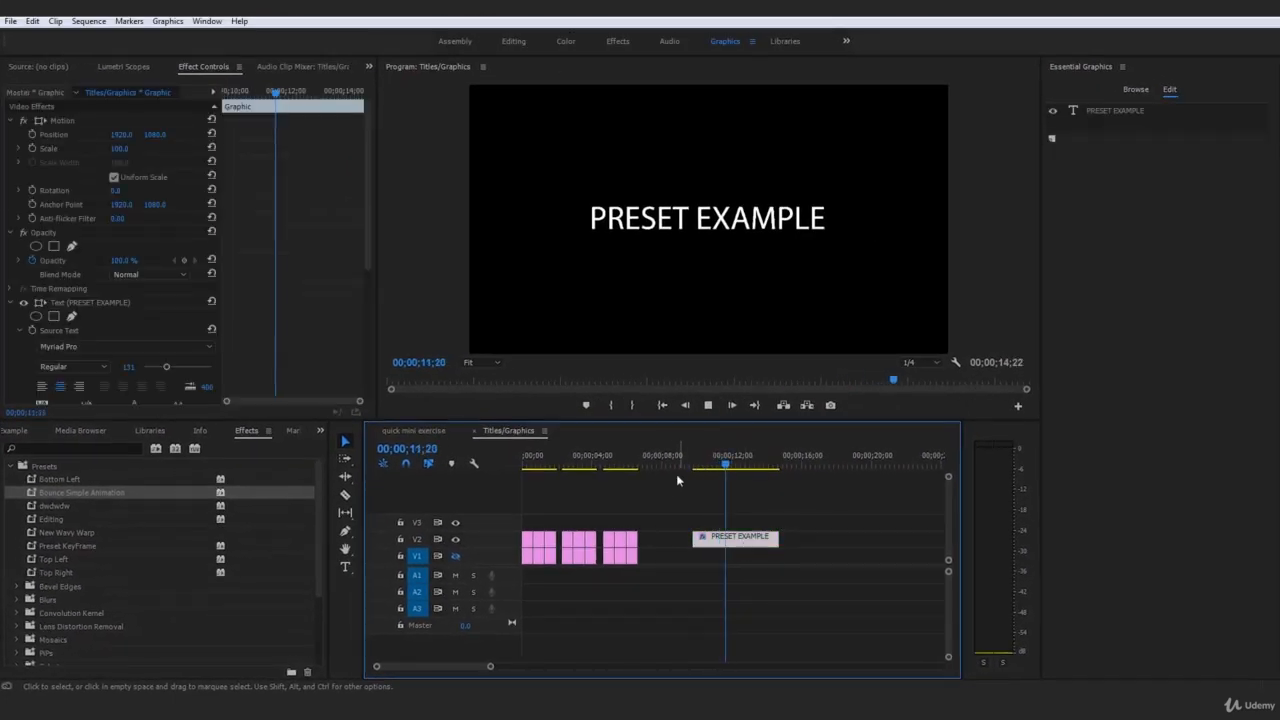
key("space")
left_click(697, 464)
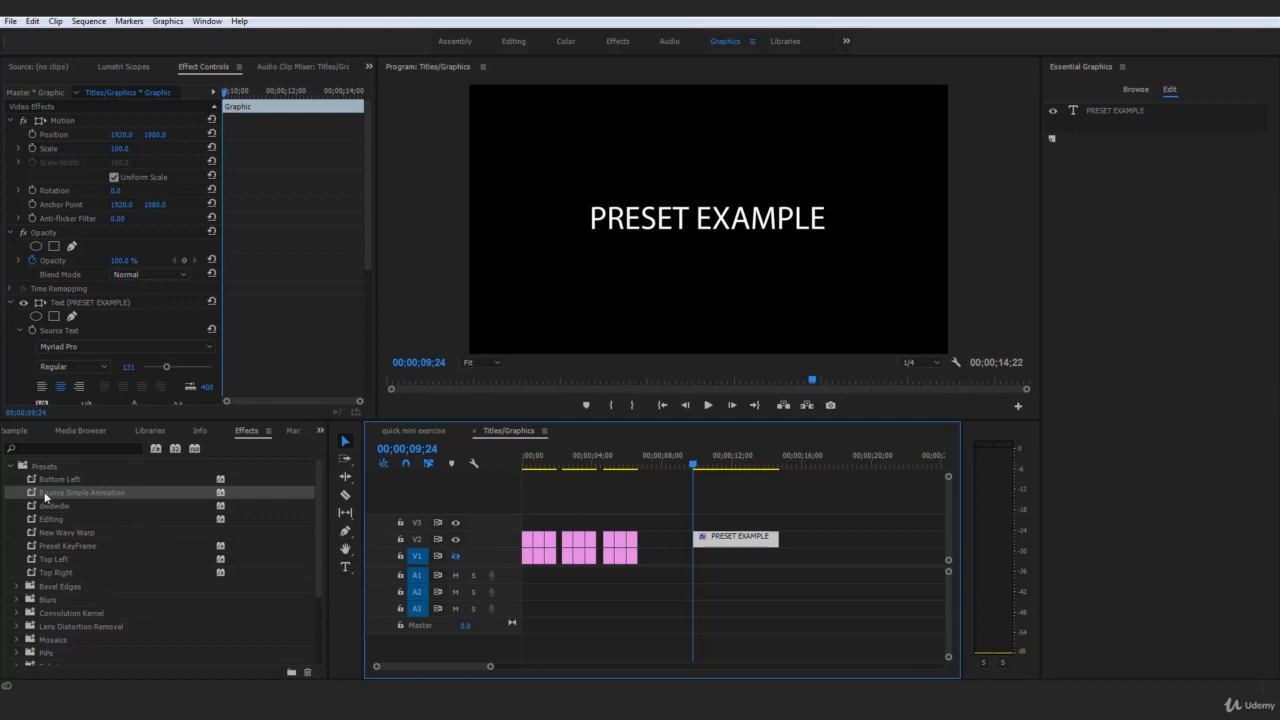
- Apply the Bounce Simple Animation preset to the PRESET EXAMPLE title clip
left_click(38, 491)
left_click_drag(156, 489, 724, 538)
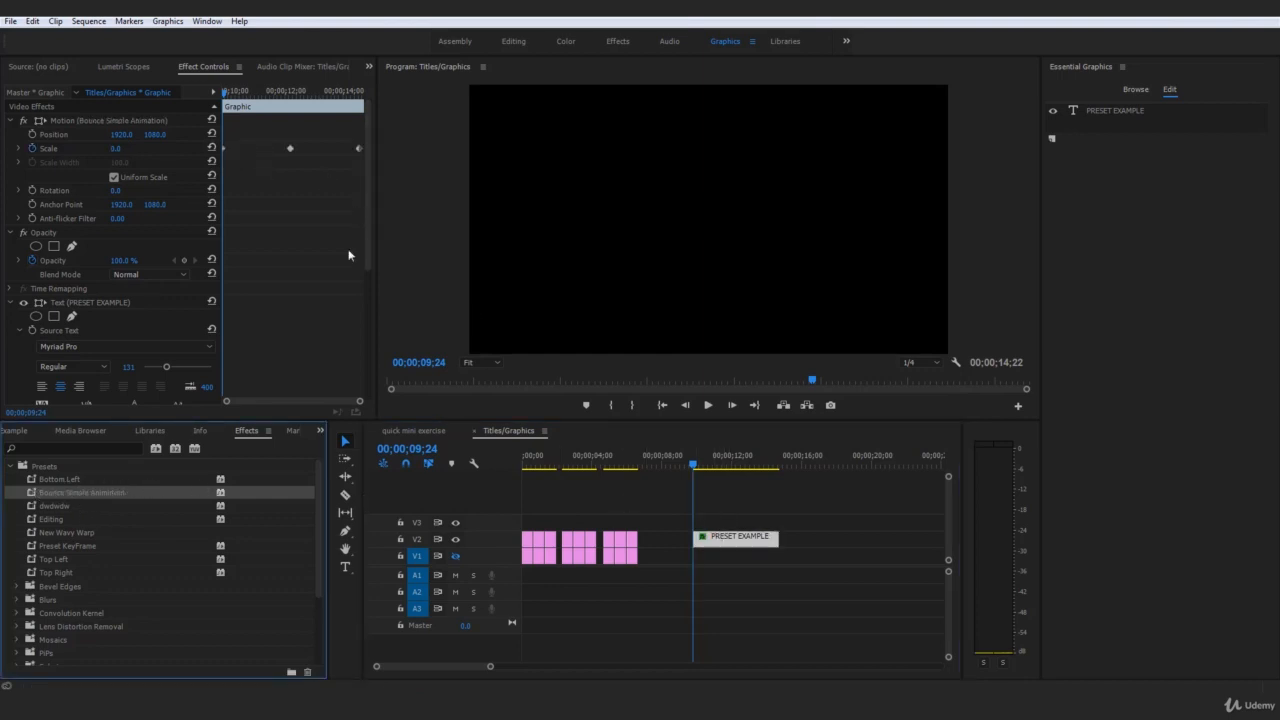
left_click(361, 404)
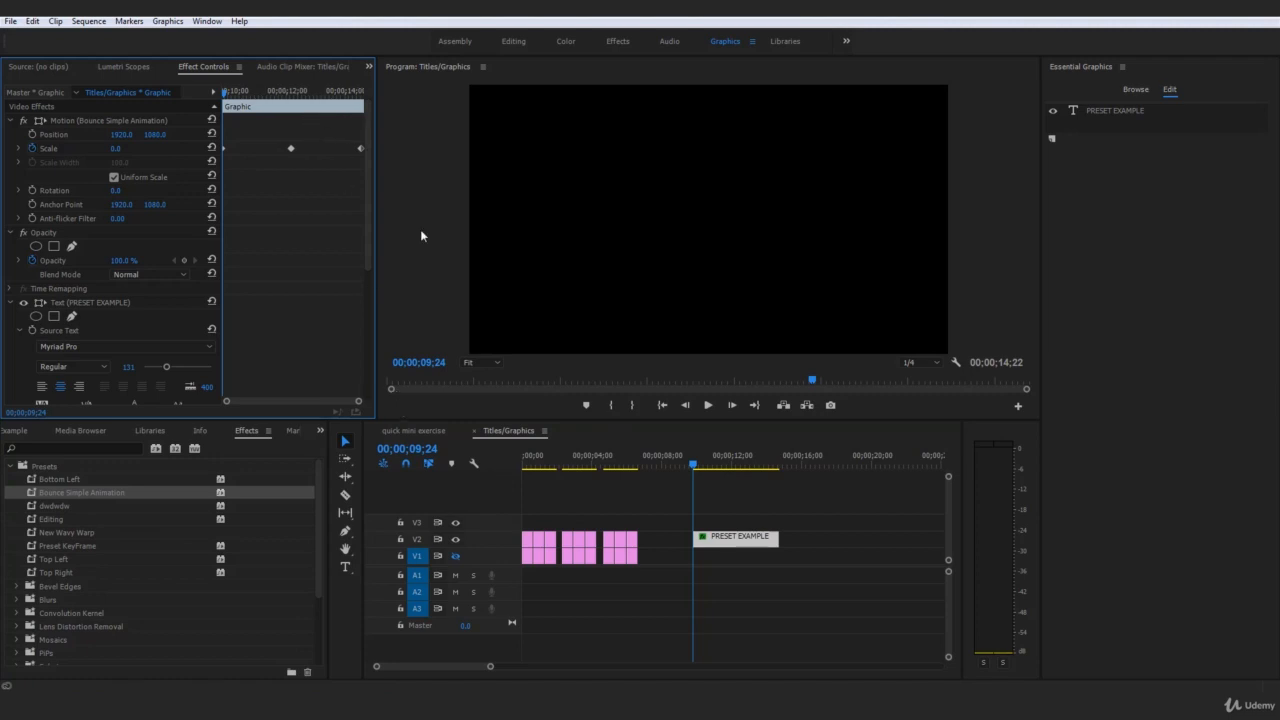
- Play the PRESET EXAMPLE title with the preset applied and return the playhead to its start
key("space")
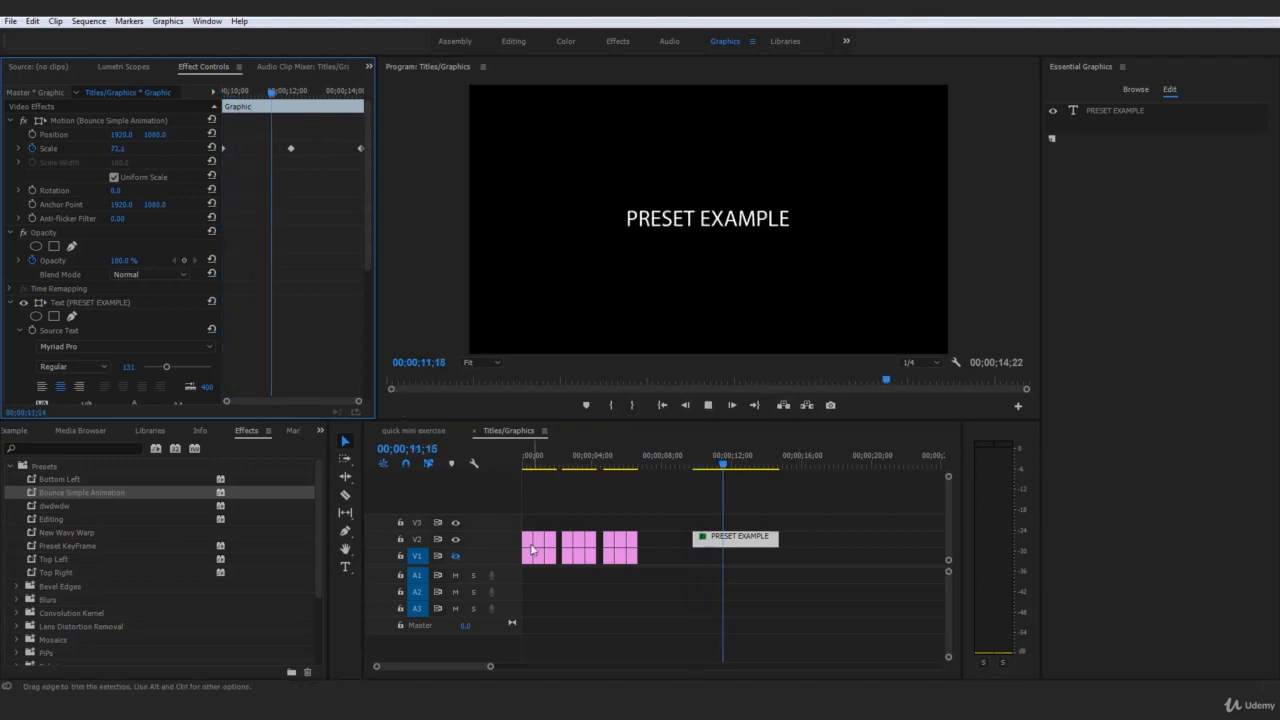
key("space")
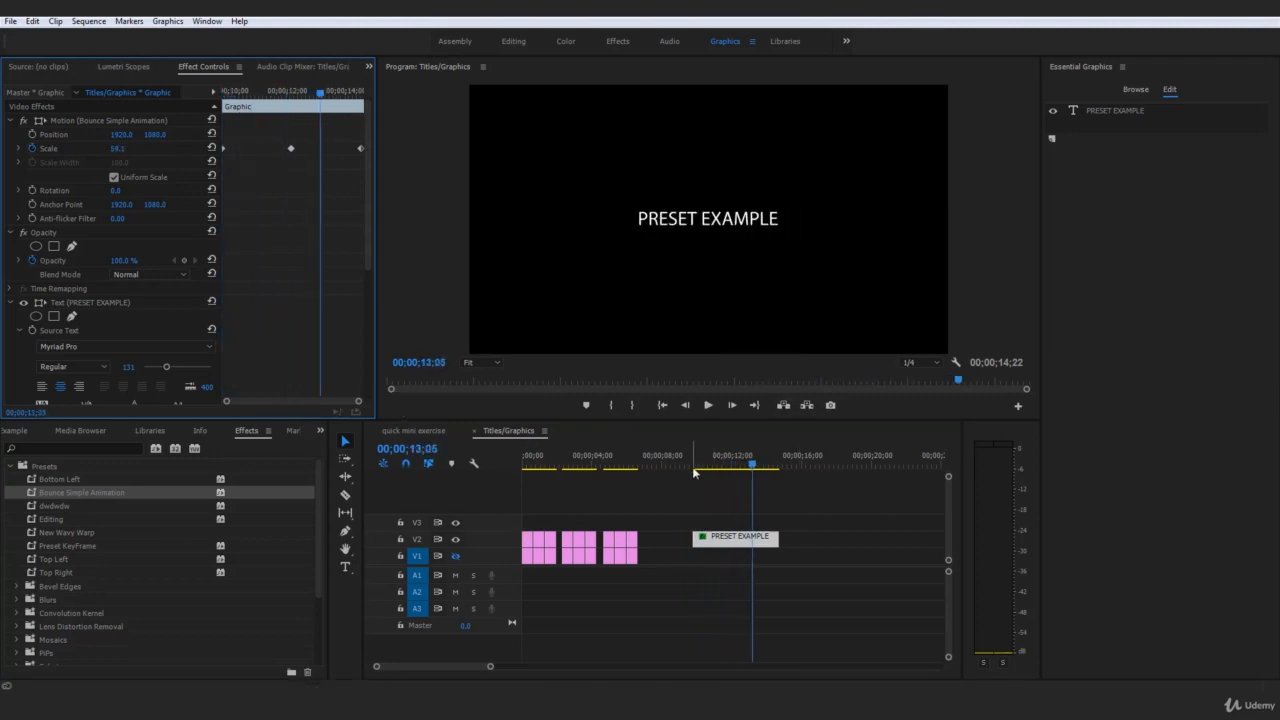
left_click(694, 466)
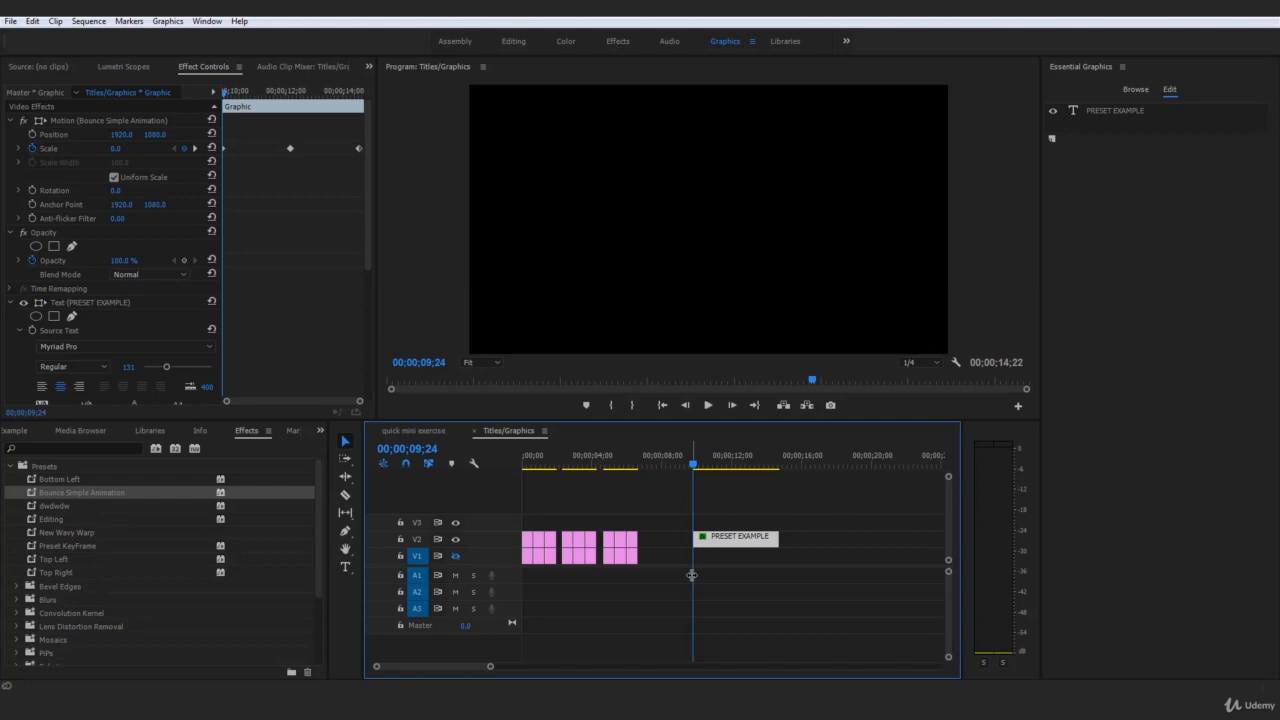
- Inspect the Scale keyframe timing of the BASIC title clip and play its animation for comparison
left_click(533, 464)
left_click(528, 539)
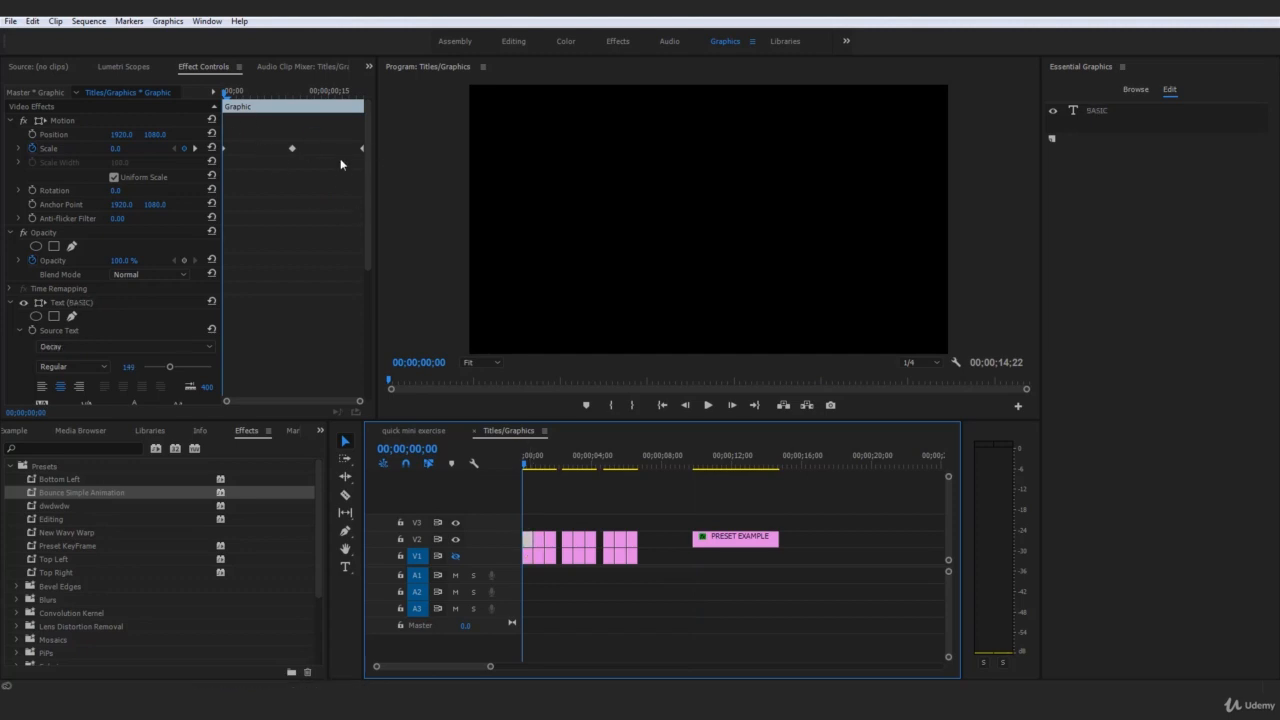
left_click(359, 402)
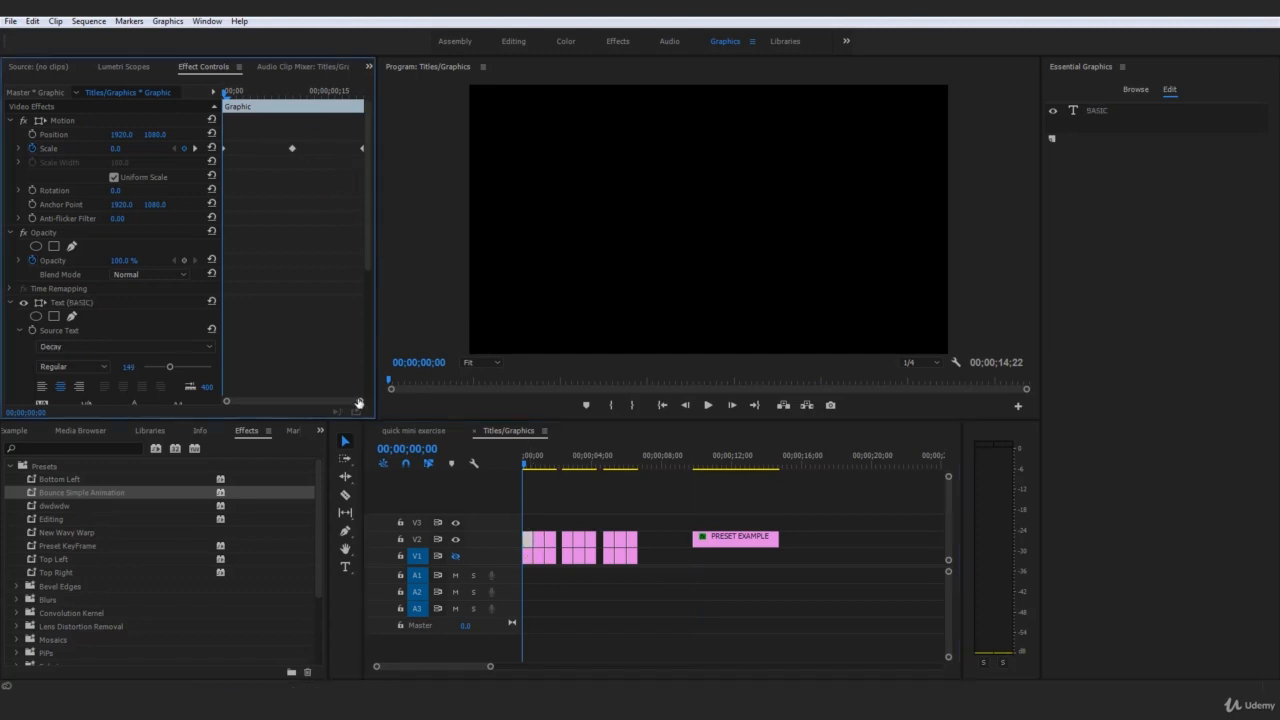
left_click(291, 92)
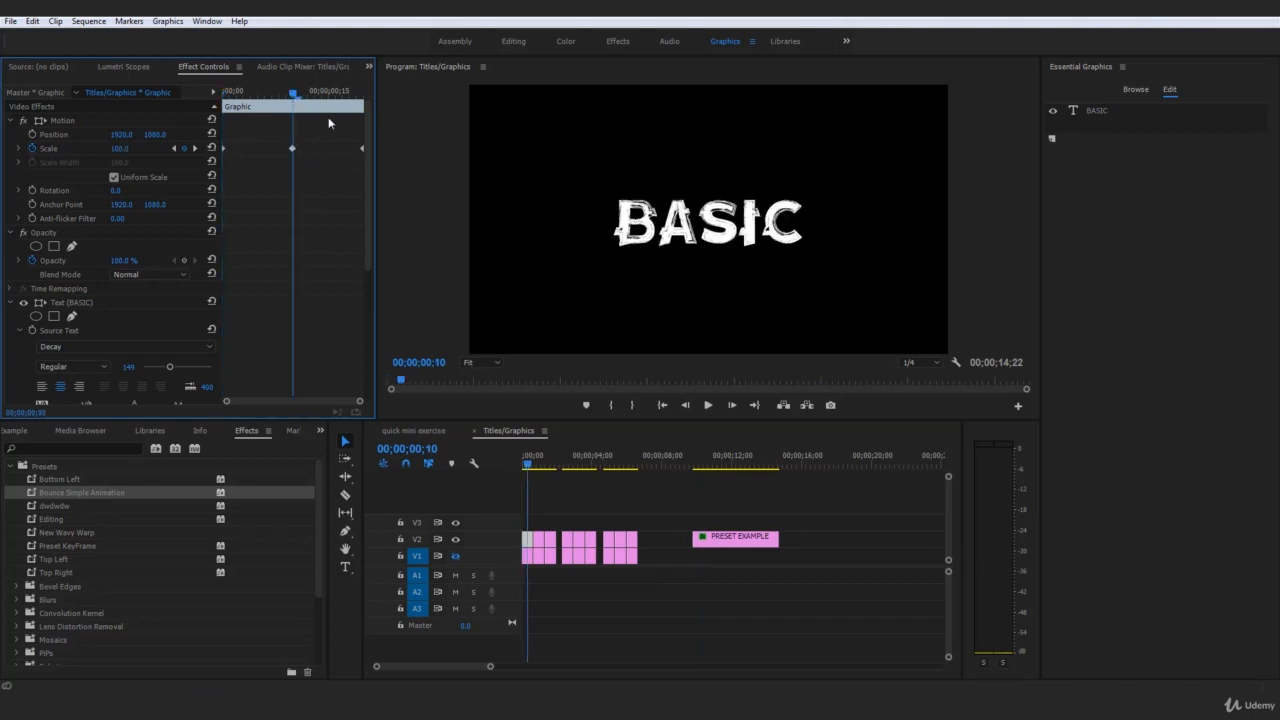
key("space")
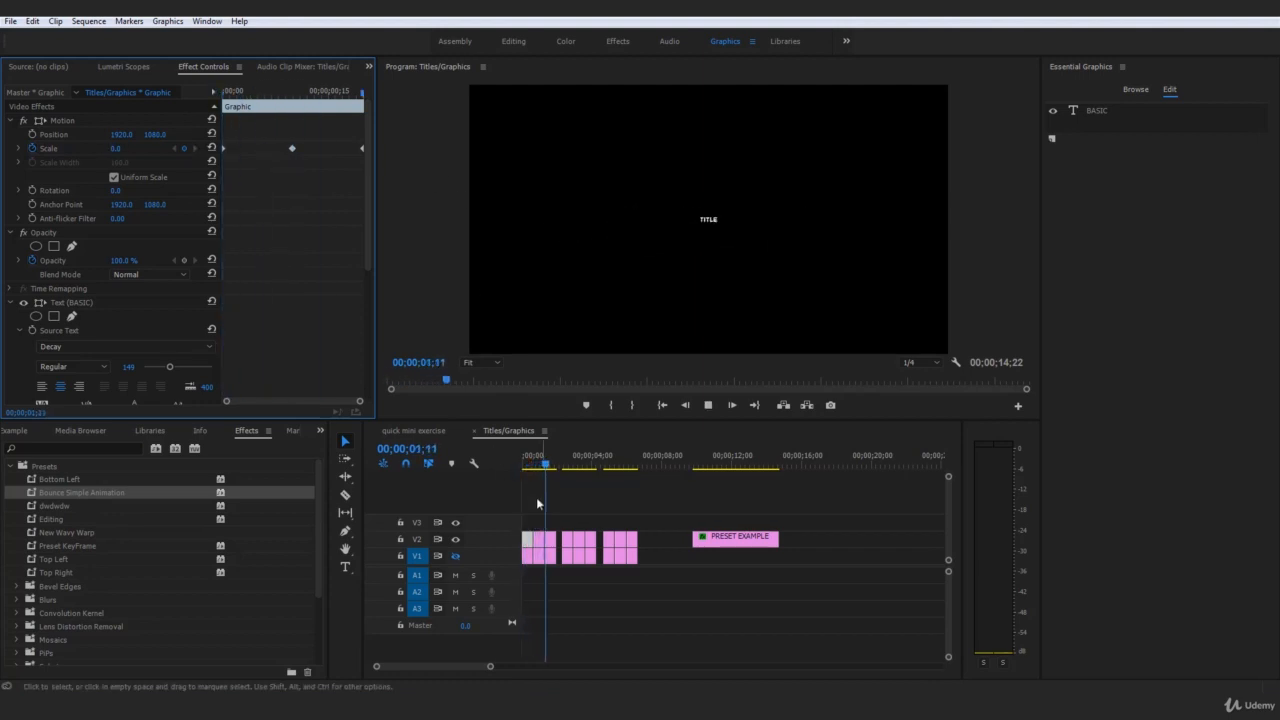
left_click_drag(549, 463, 504, 463)
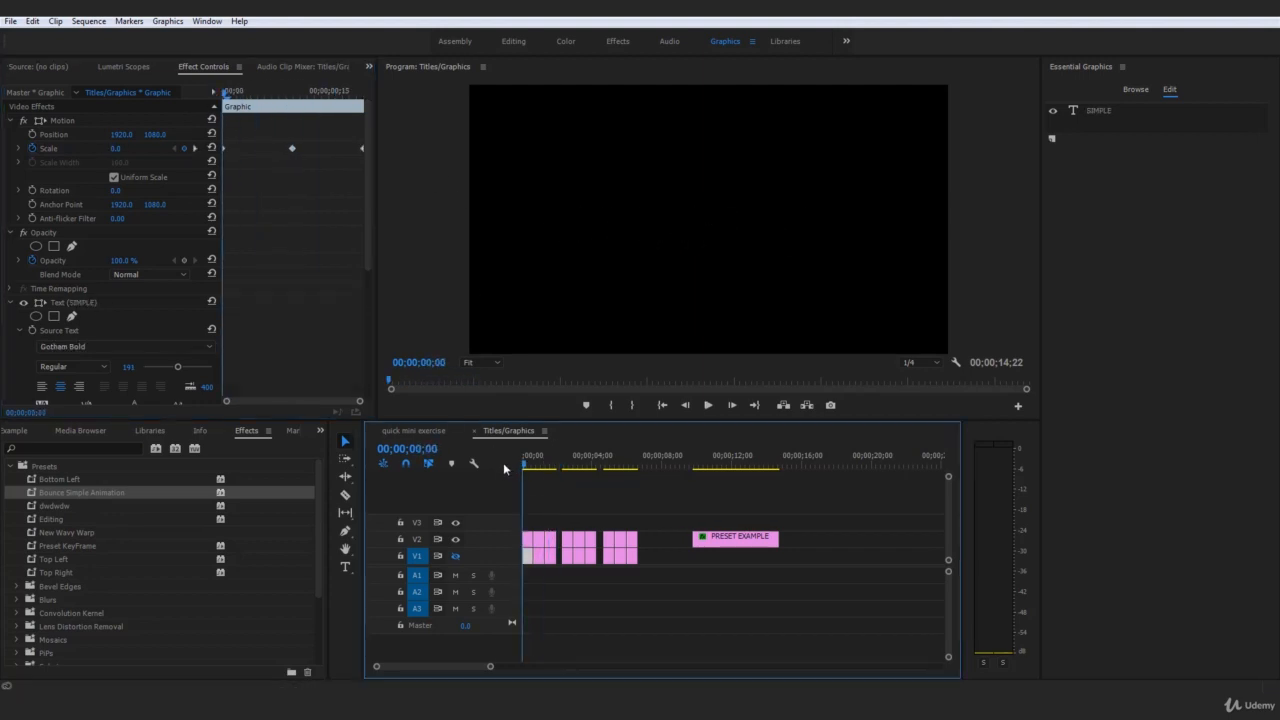
- Move the last Scale keyframe of the PRESET EXAMPLE title to the end of the clip
left_click(696, 457)
left_click(733, 540)
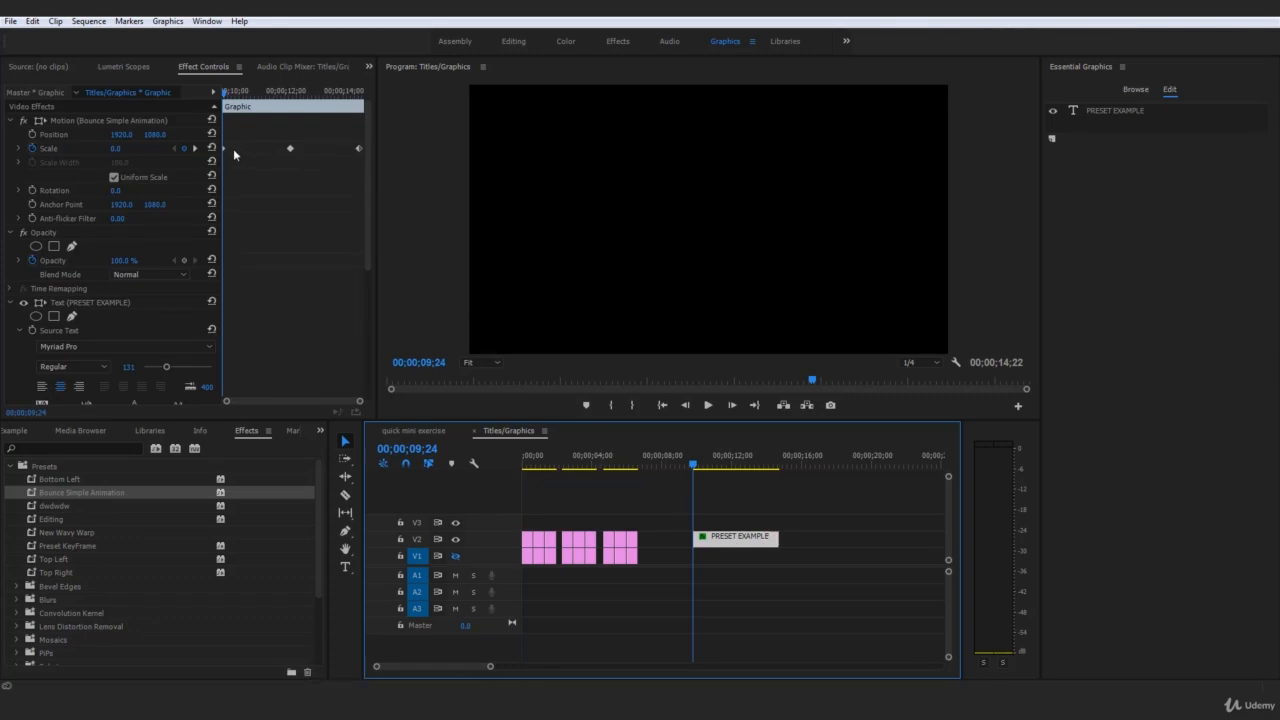
left_click_drag(358, 150, 366, 151)
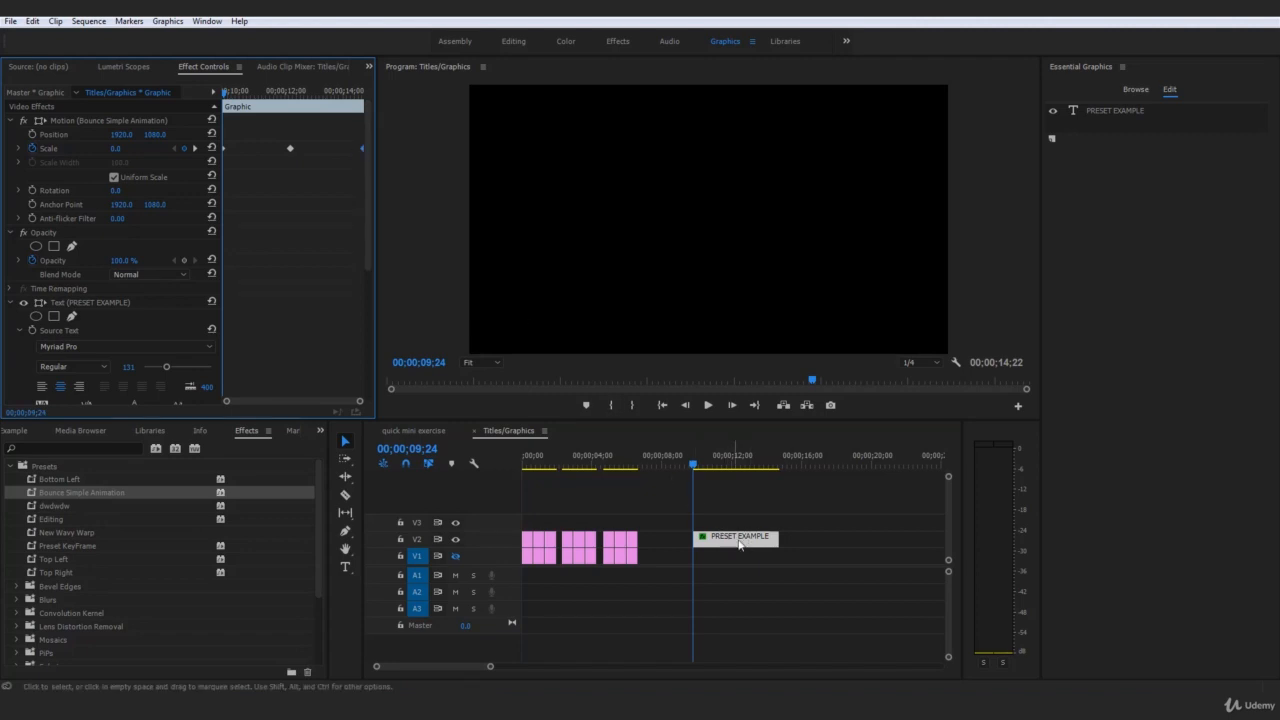
- Play the PRESET EXAMPLE title and return the playhead to the sequence start to play the BASIC title for comparison
left_click(527, 542)
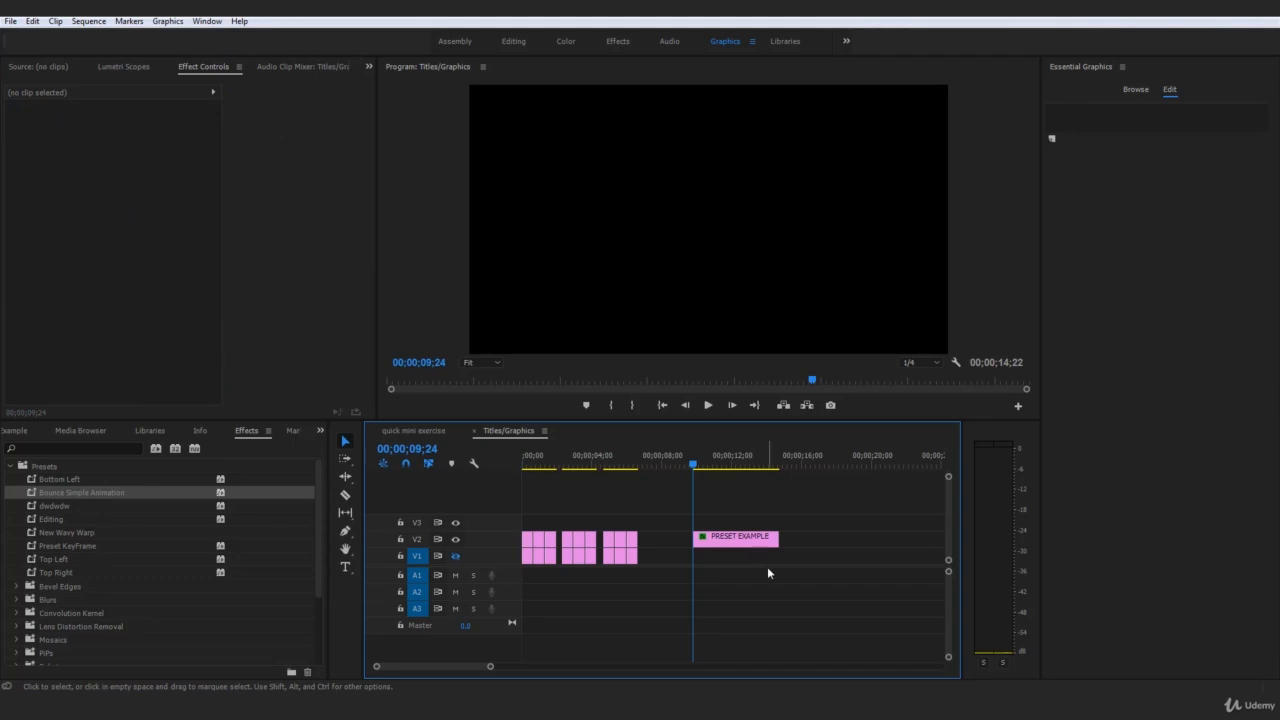
key("space")
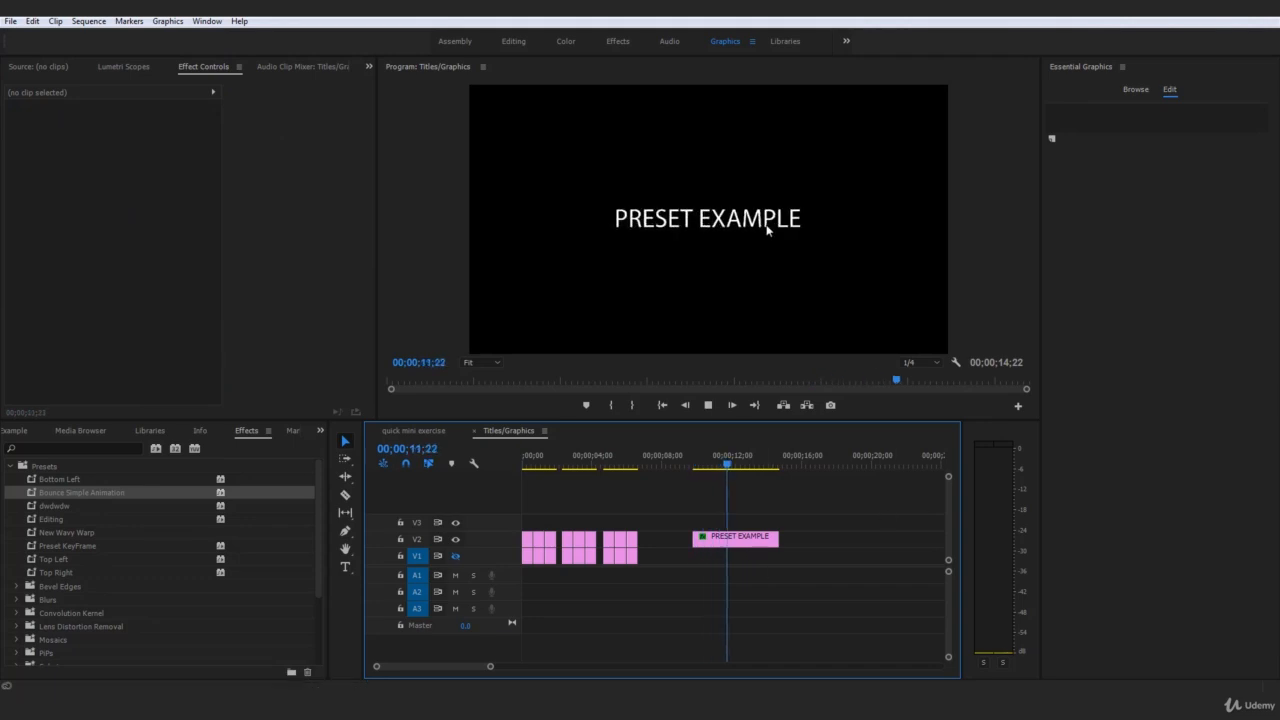
left_click_drag(535, 463, 508, 467)
key("space")
- Examine the Scale keyframe spacing of the first BASIC title clip
left_click(530, 541)
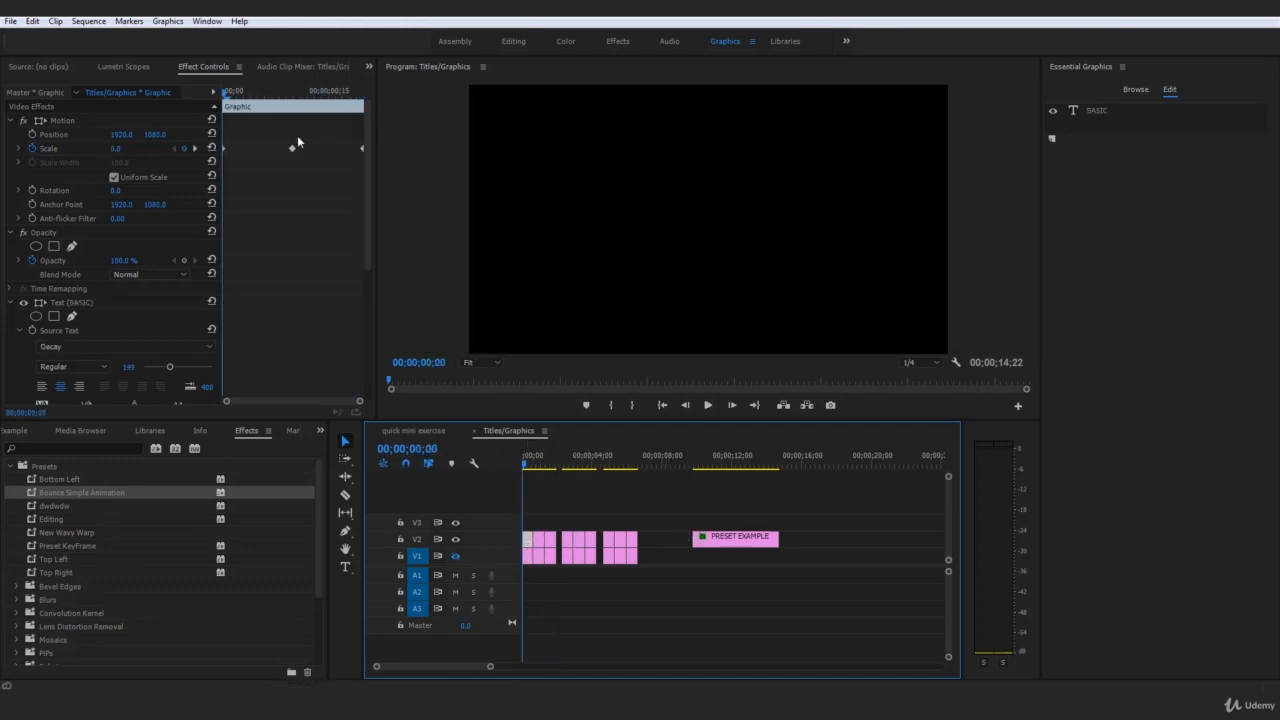
left_click_drag(233, 200, 214, 140)
left_click_drag(334, 207, 197, 126)
- Move the PRESET EXAMPLE title's last Scale keyframe to 00;00;10;18 and its middle Scale keyframe to about halfway between the first and last
left_click(693, 460)
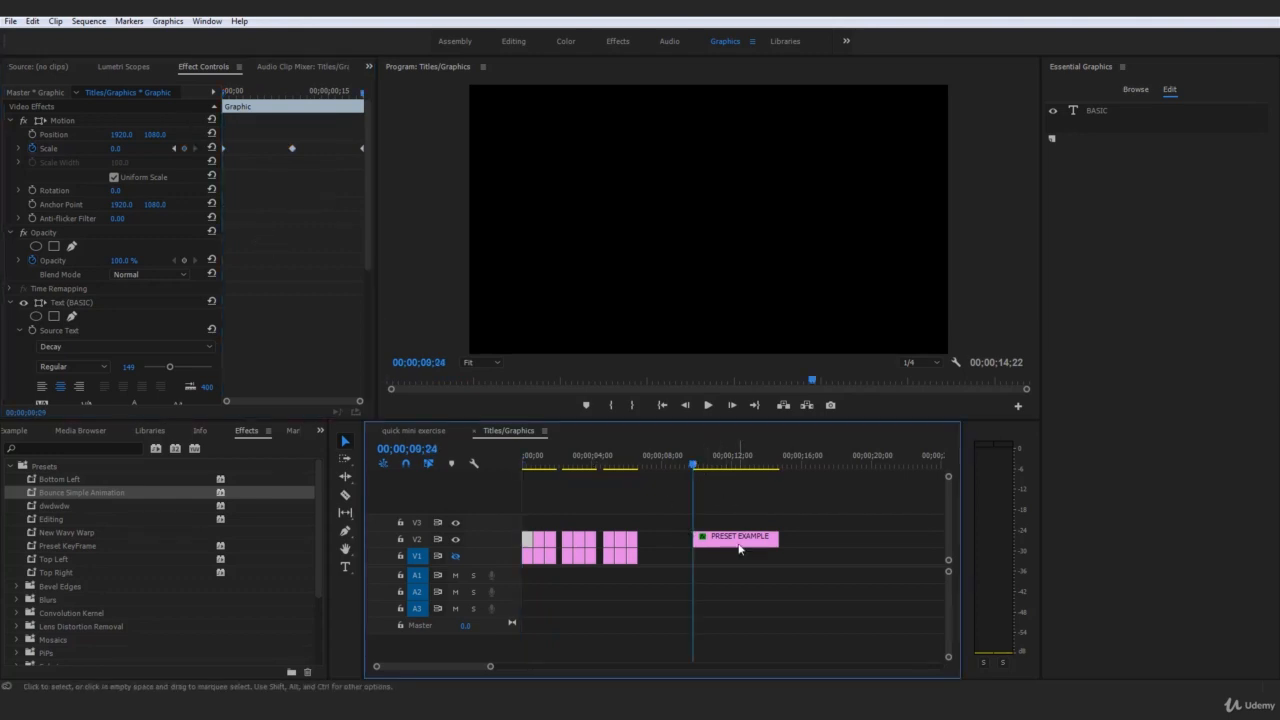
left_click(748, 549)
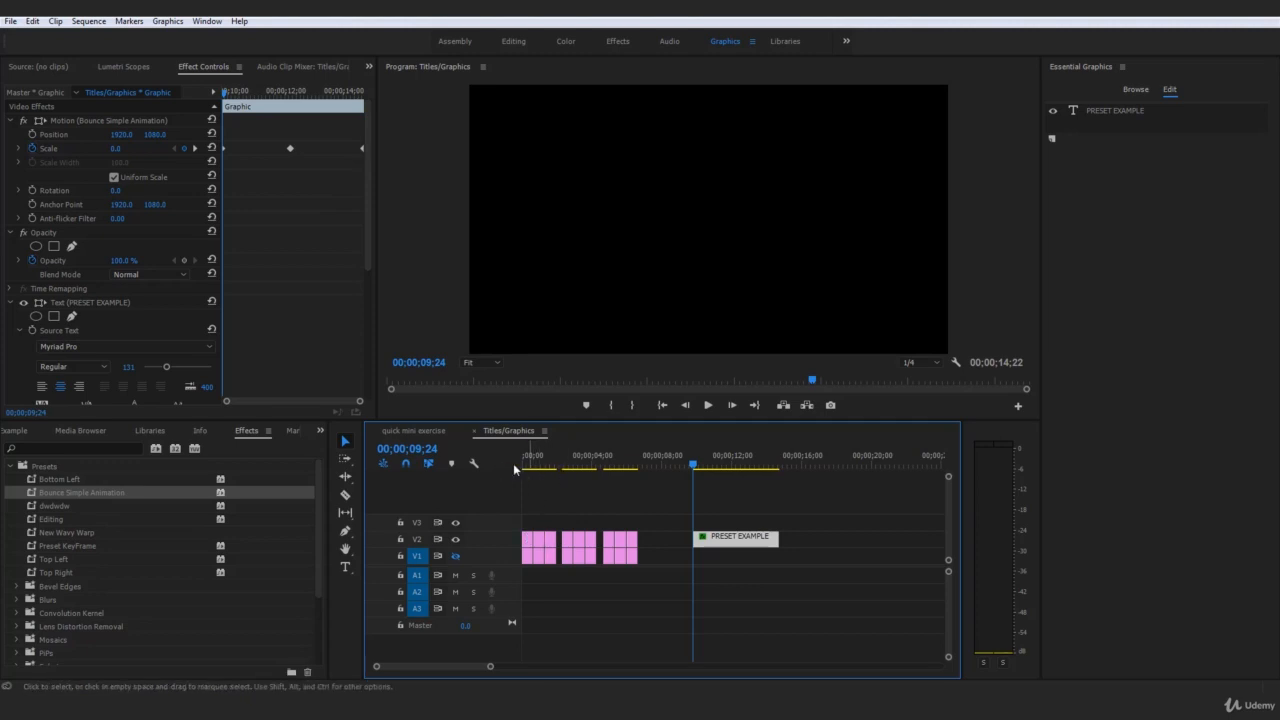
left_click_drag(693, 466, 708, 480)
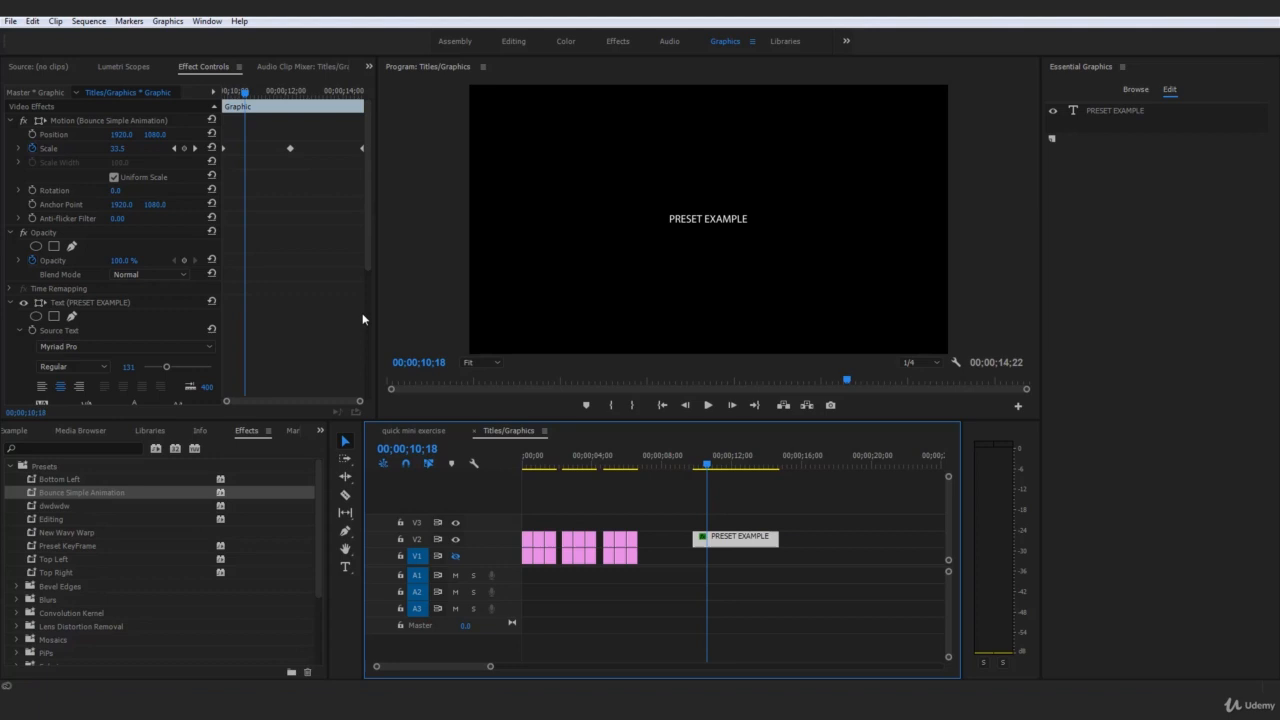
left_click_drag(363, 149, 258, 156)
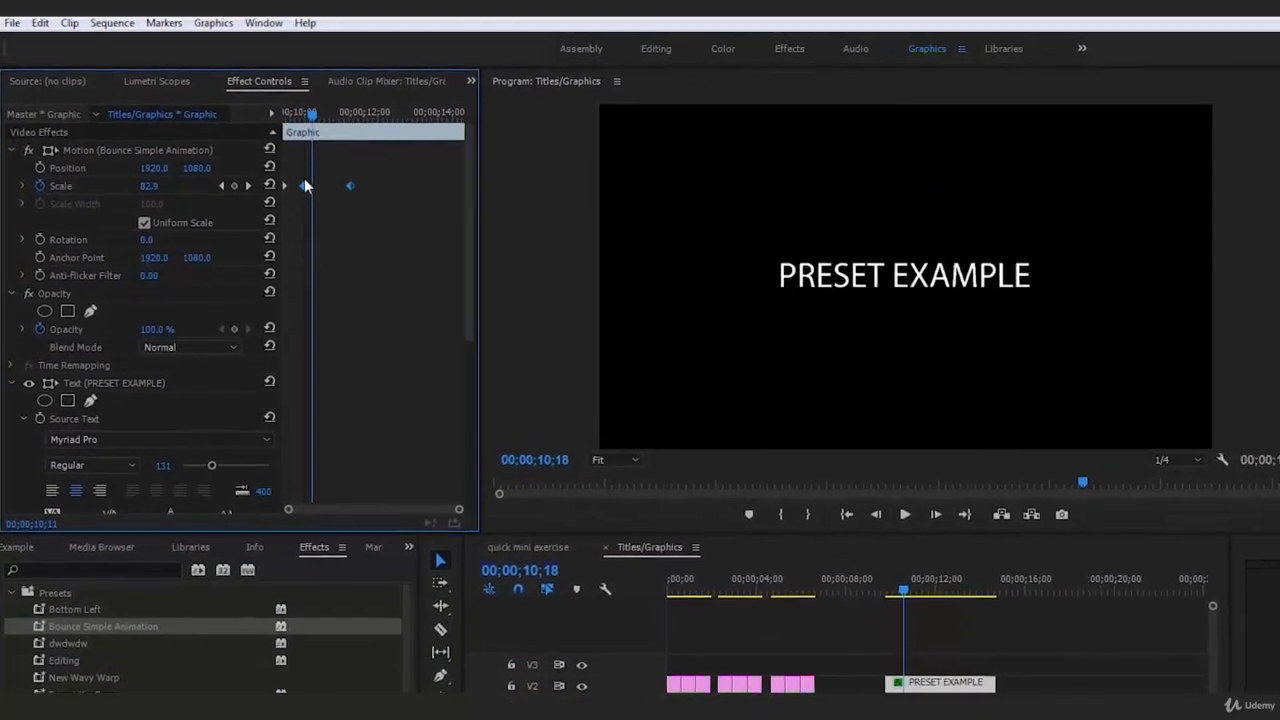
left_click(354, 196)
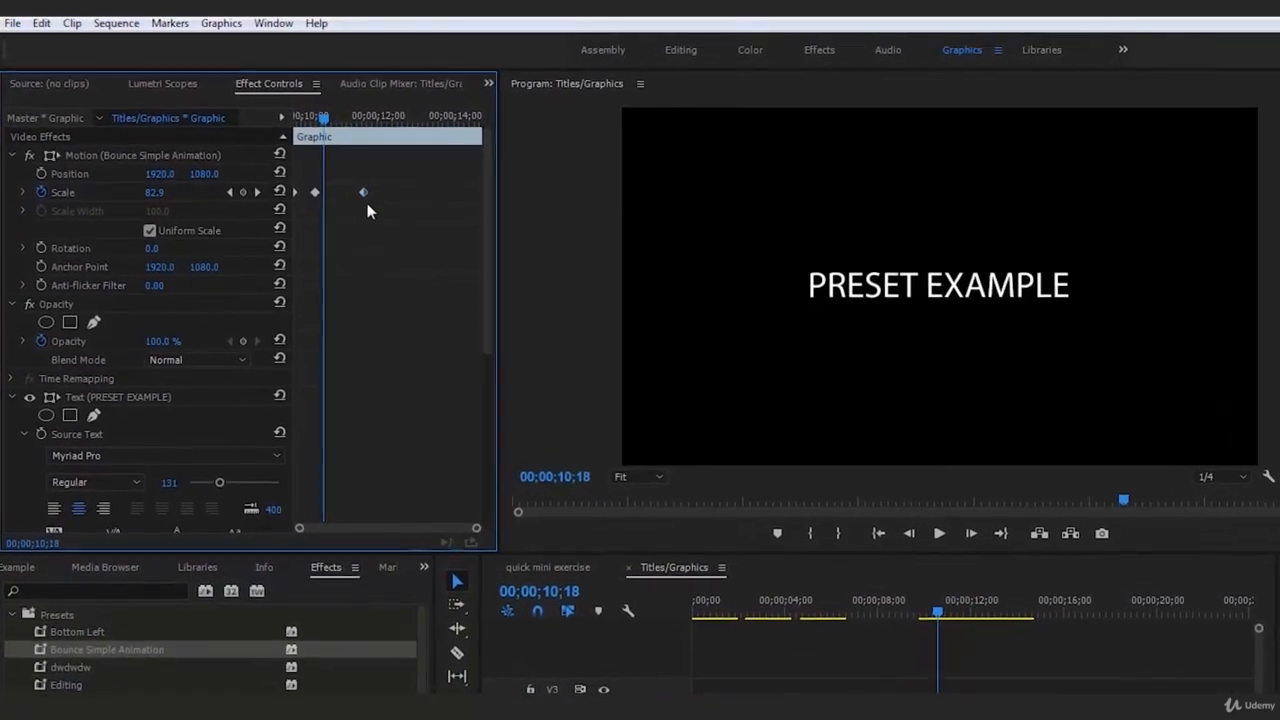
left_click_drag(351, 187, 324, 203)
left_click(304, 186)
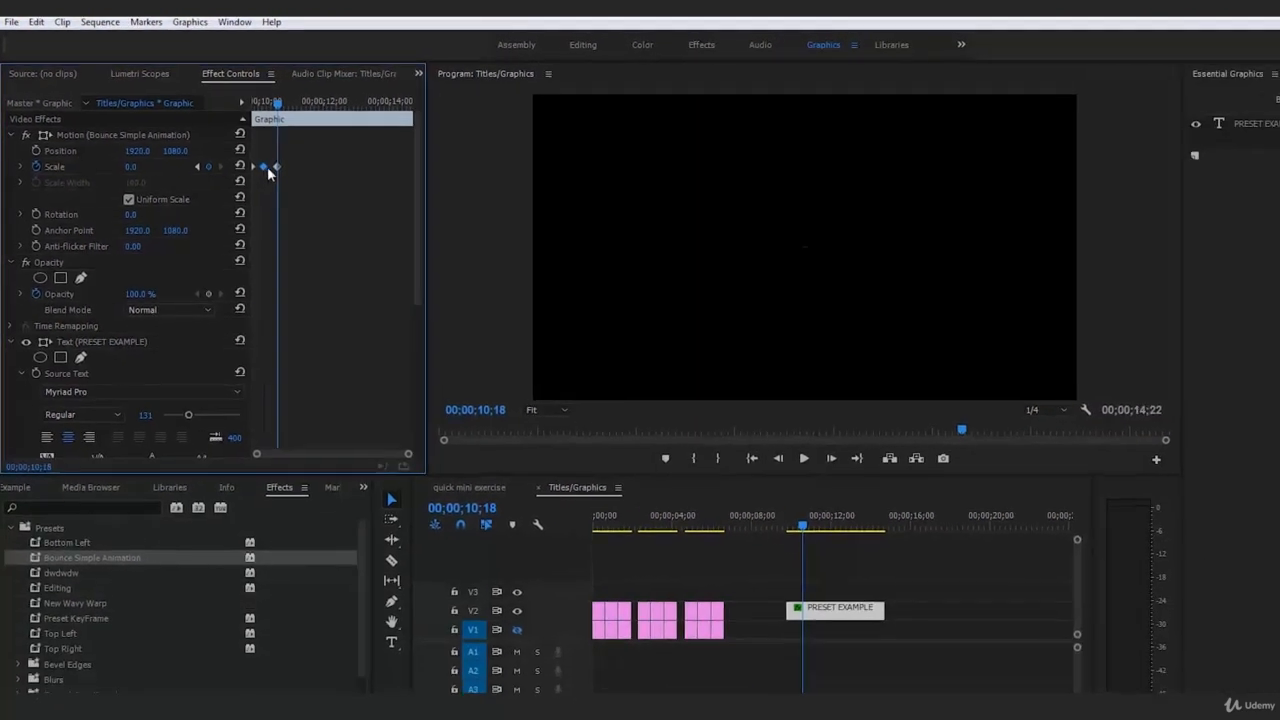
- Cut the PRESET EXAMPLE clip at 00;00;10;18 and delete the part after the cut
key("c")
left_click(708, 538)
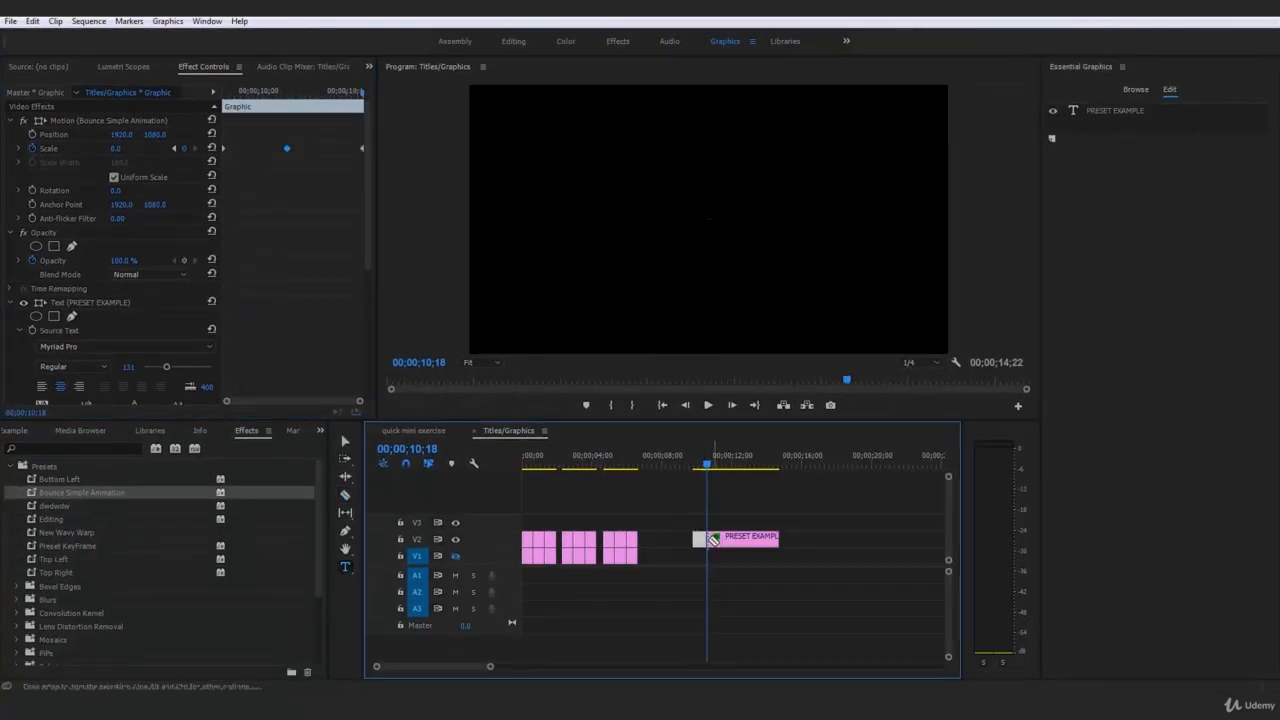
key("t")
key("Delete")
- Play the shortened PRESET EXAMPLE title from its start and examine its Scale keyframes
left_click(692, 465)
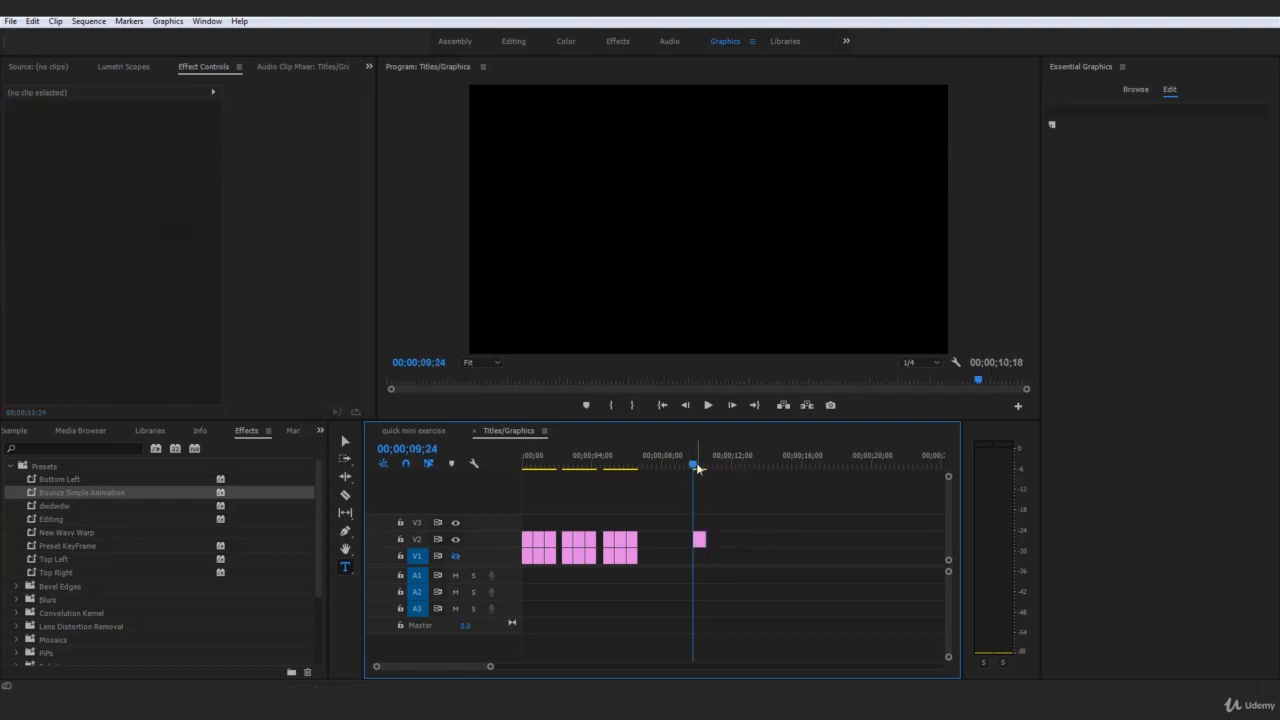
key("space")
left_click(692, 465)
key("space")
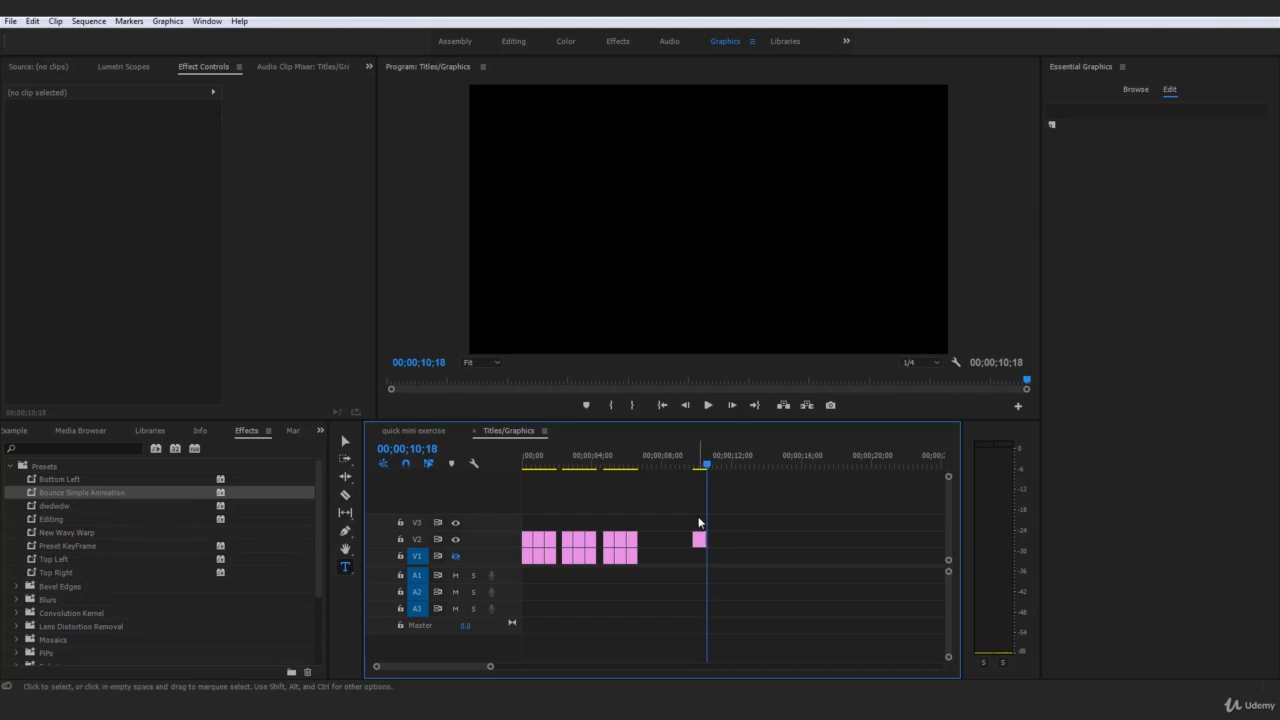
left_click(694, 465)
left_click(700, 543)
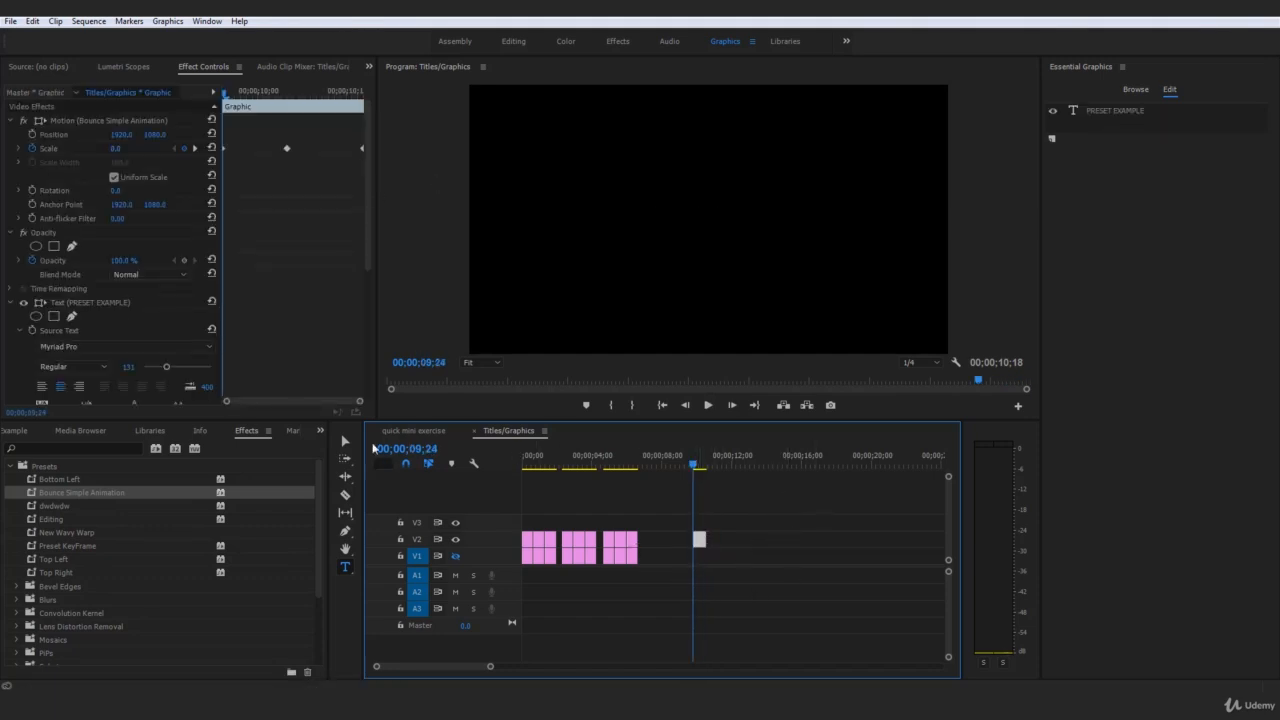
left_click(358, 403)
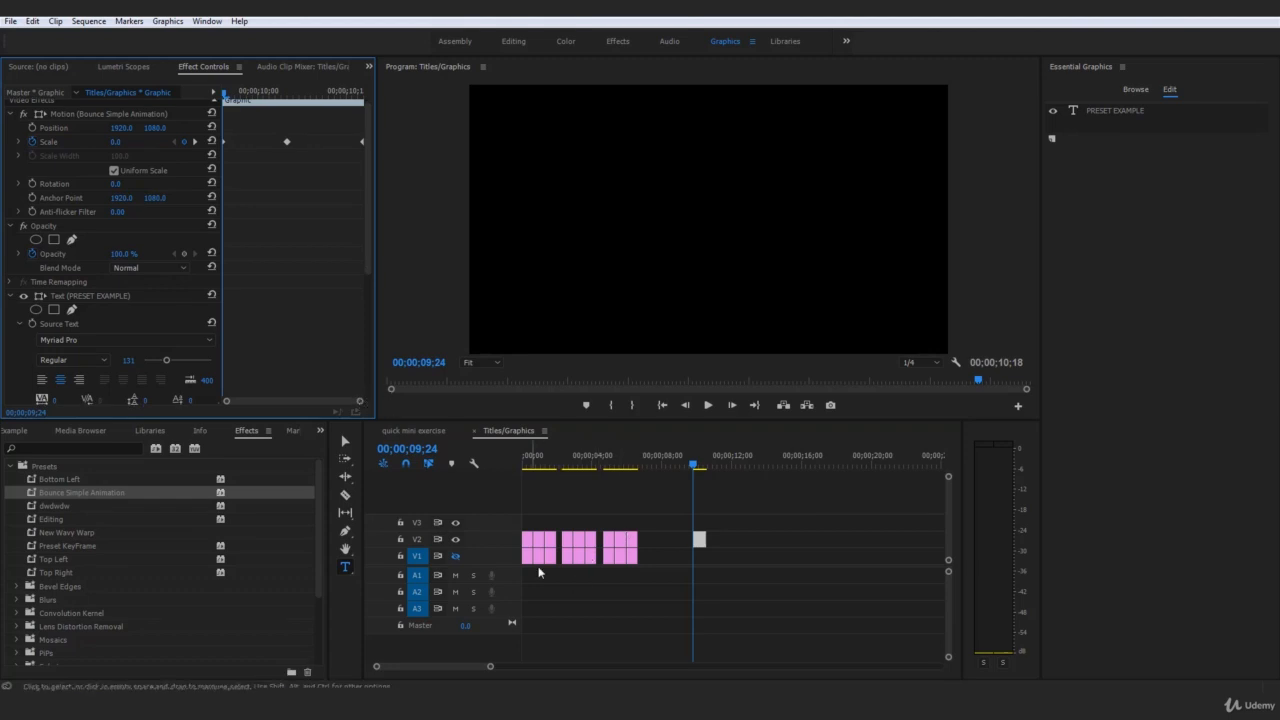
- Duplicate the first BASIC title clip to 00;00;13;22 on V2 and remove all Scale keyframes from the copy
left_click_drag(529, 543, 768, 540)
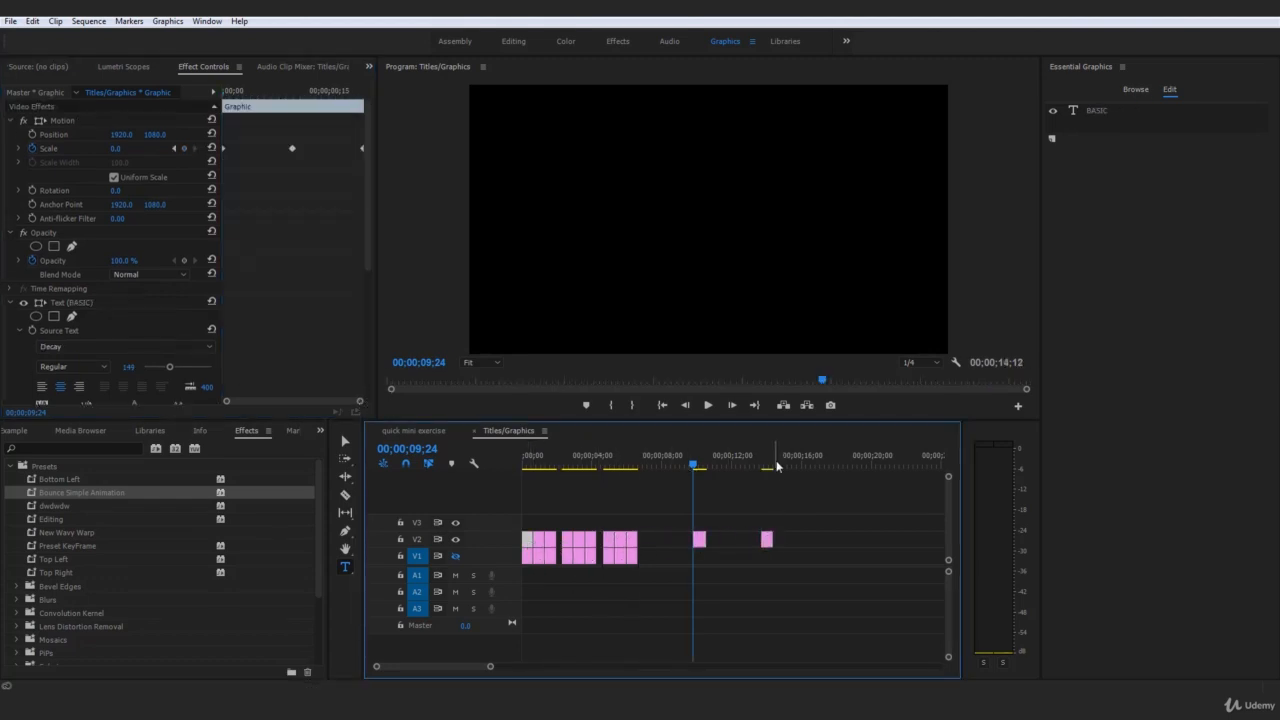
left_click(763, 466)
left_click(767, 540)
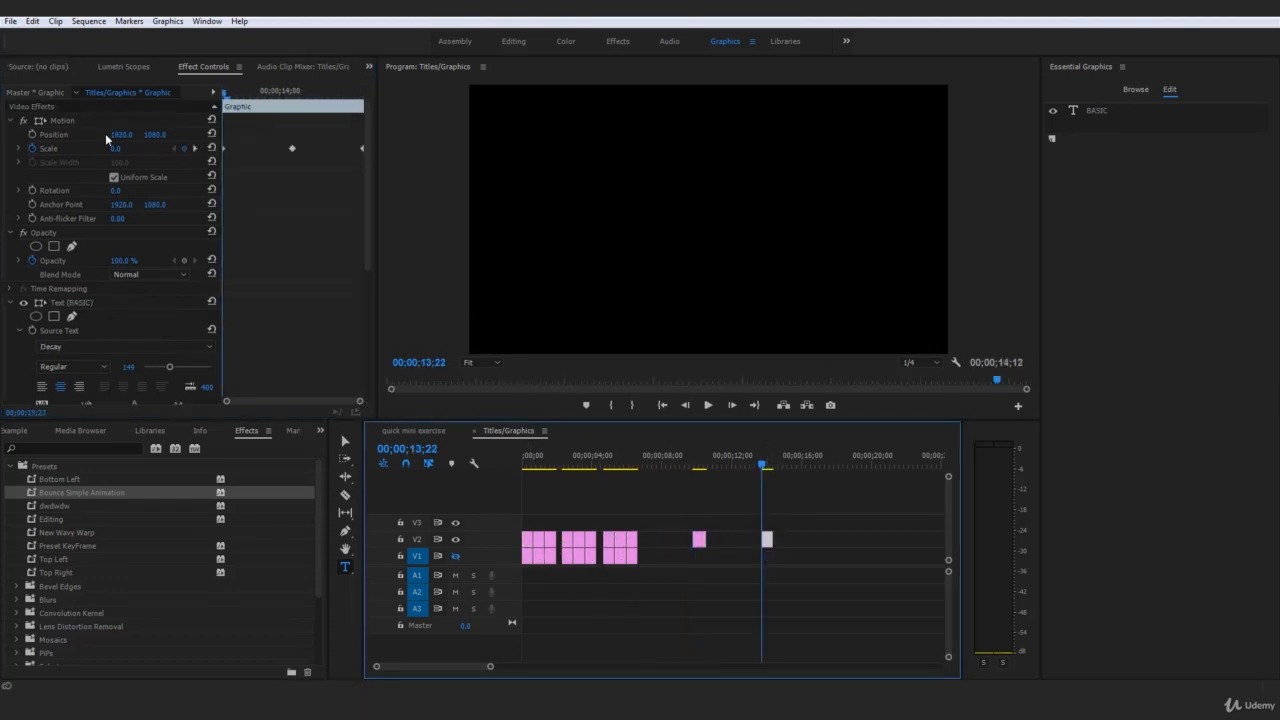
left_click(33, 149)
key("Return")
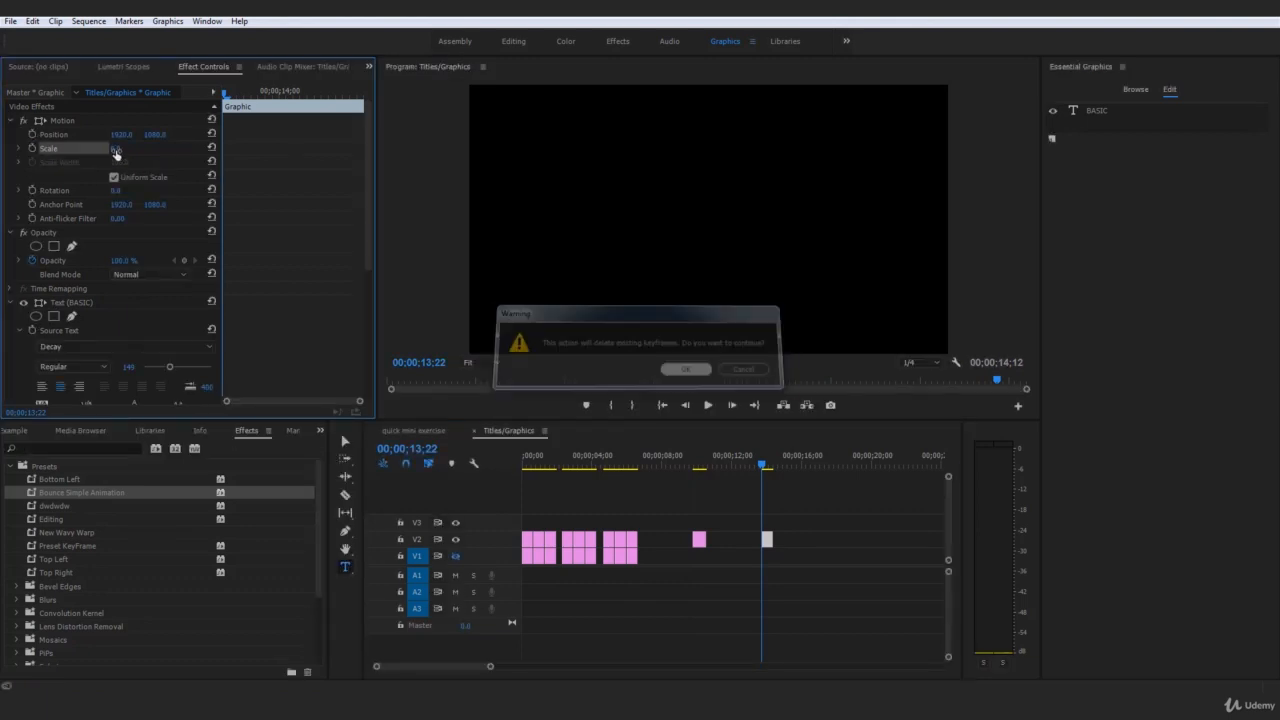
- Set the copied BASIC title's Scale to 100, play it without animation and return the playhead to its start
left_click_drag(117, 149, 399, 149)
left_click(119, 149)
type("1")
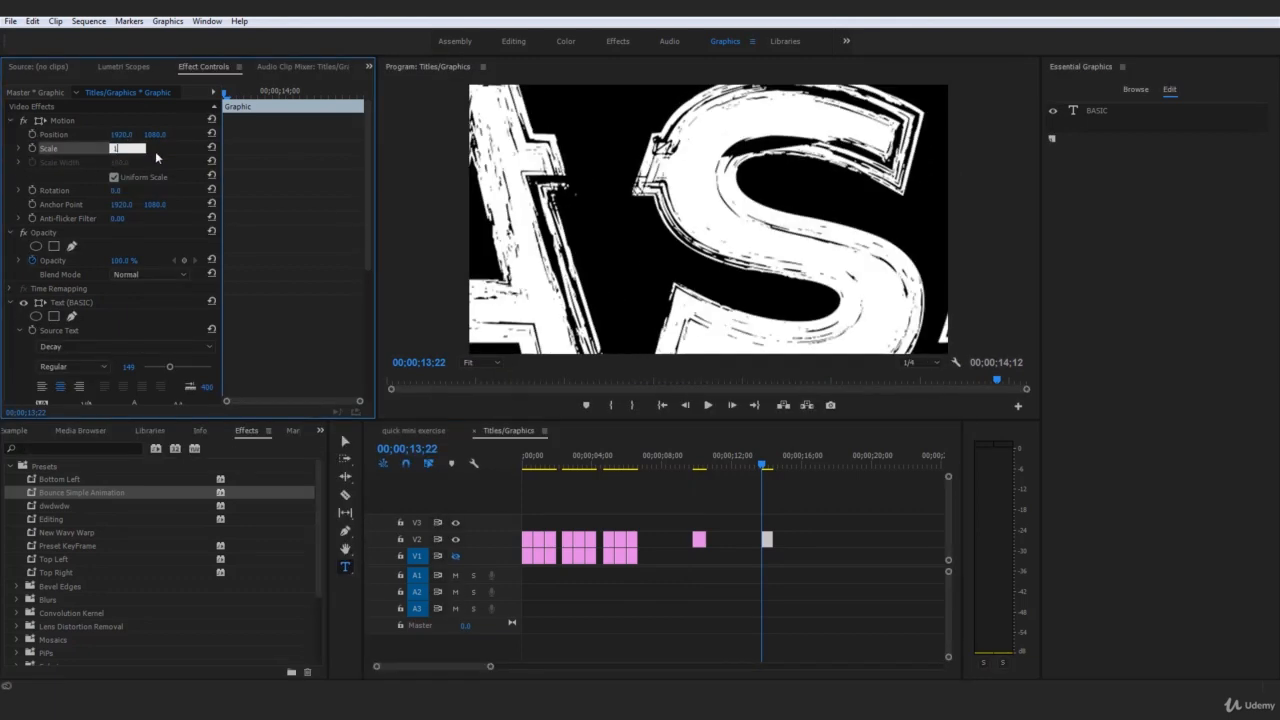
type("00")
key("Return")
left_click(821, 529)
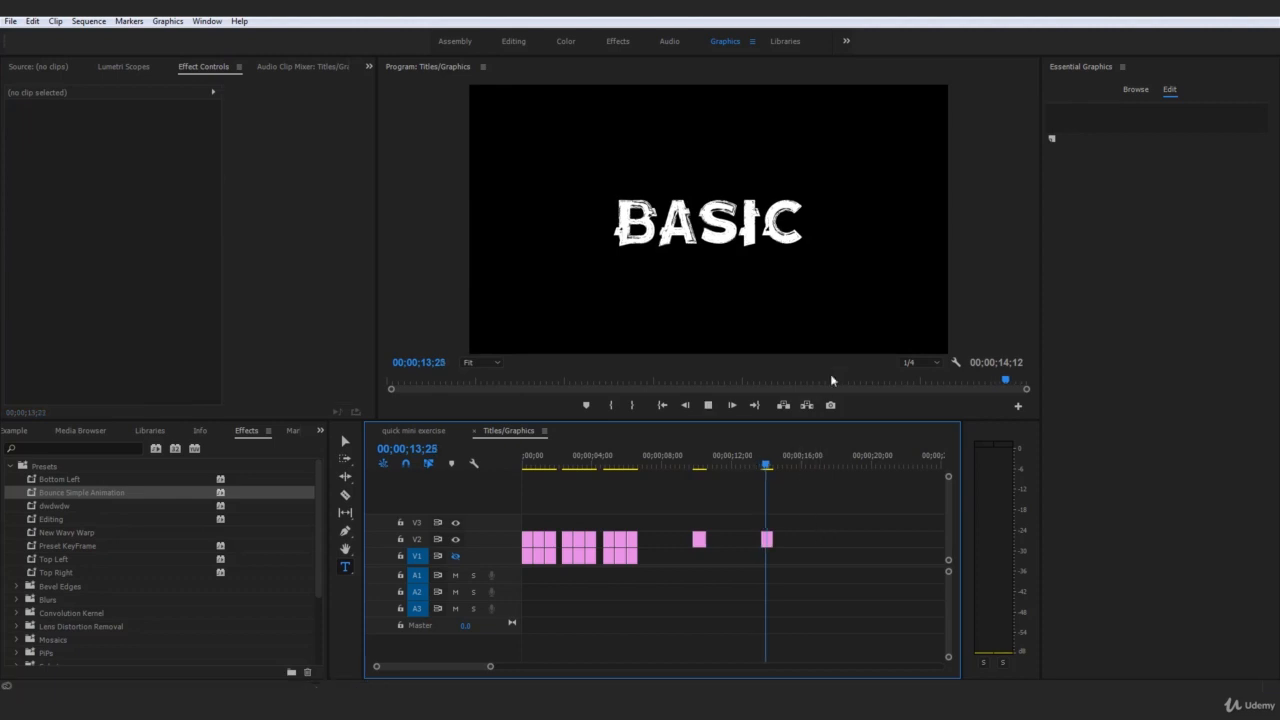
left_click_drag(773, 489, 763, 481)
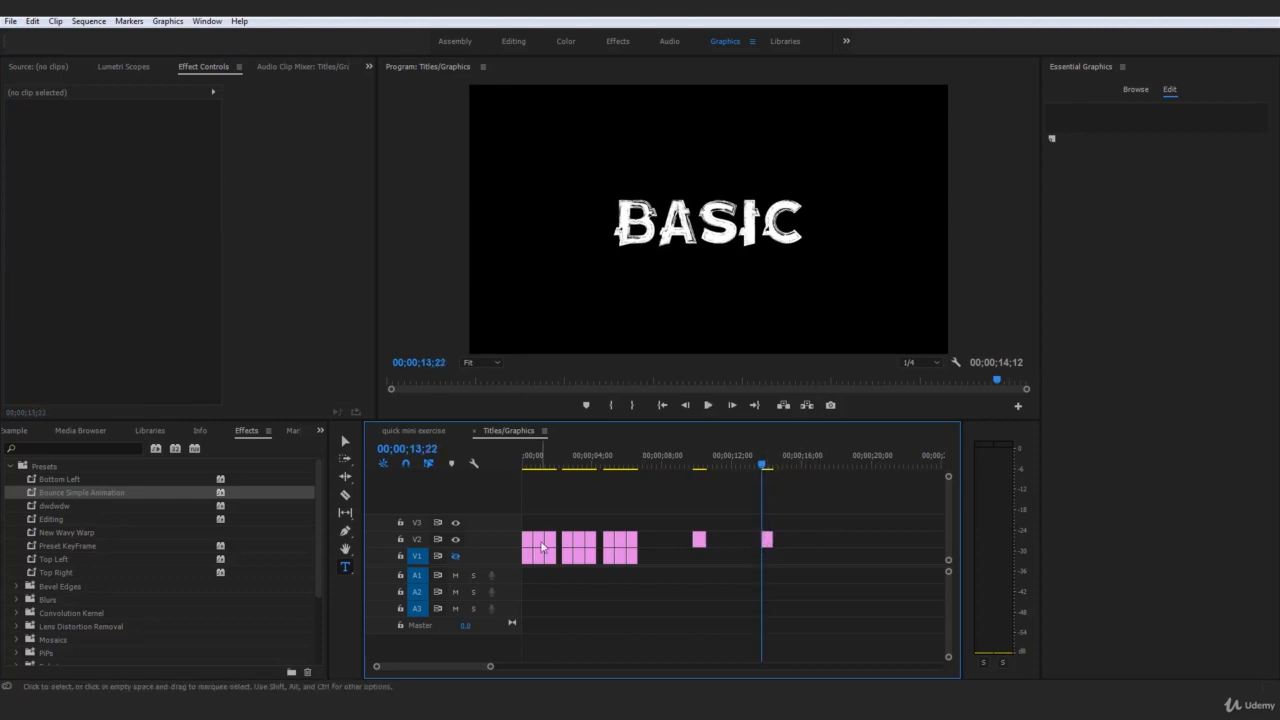
- Apply the Bounce Simple Animation preset to the copied BASIC title and play the resulting animation
left_click_drag(70, 492, 769, 540)
key("space")
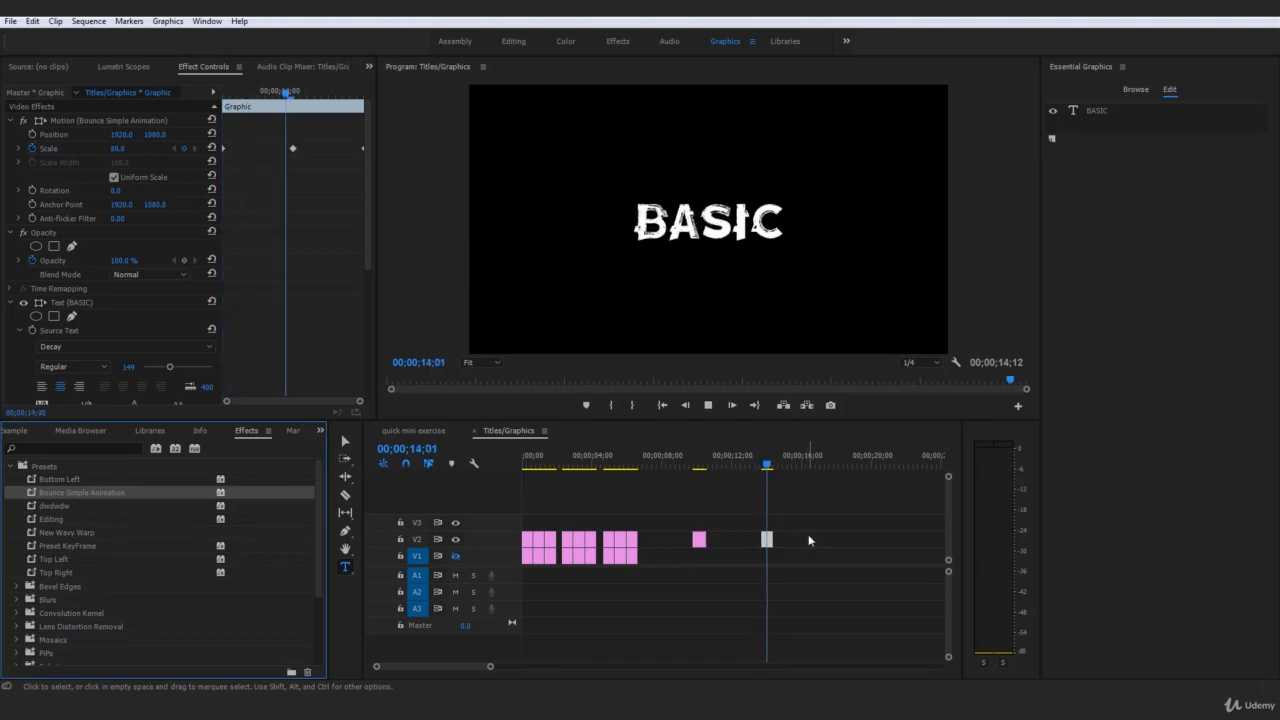
left_click(796, 510)
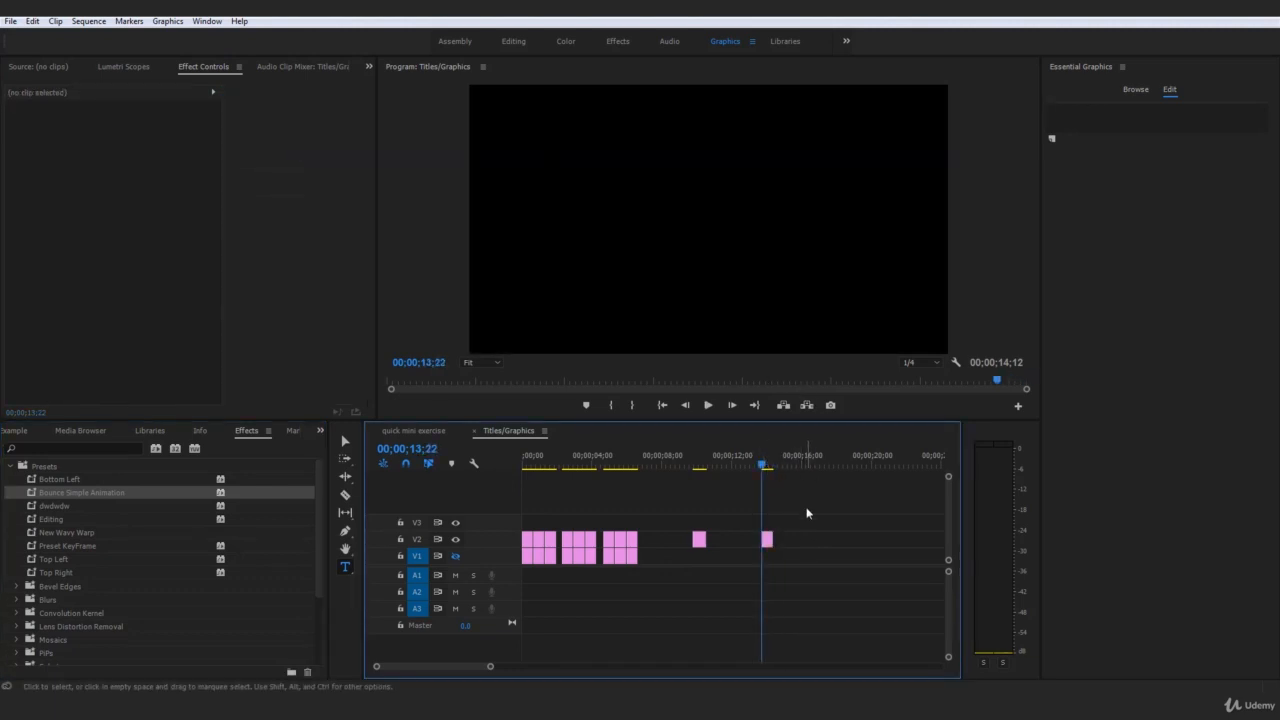
key("space")
key("space")
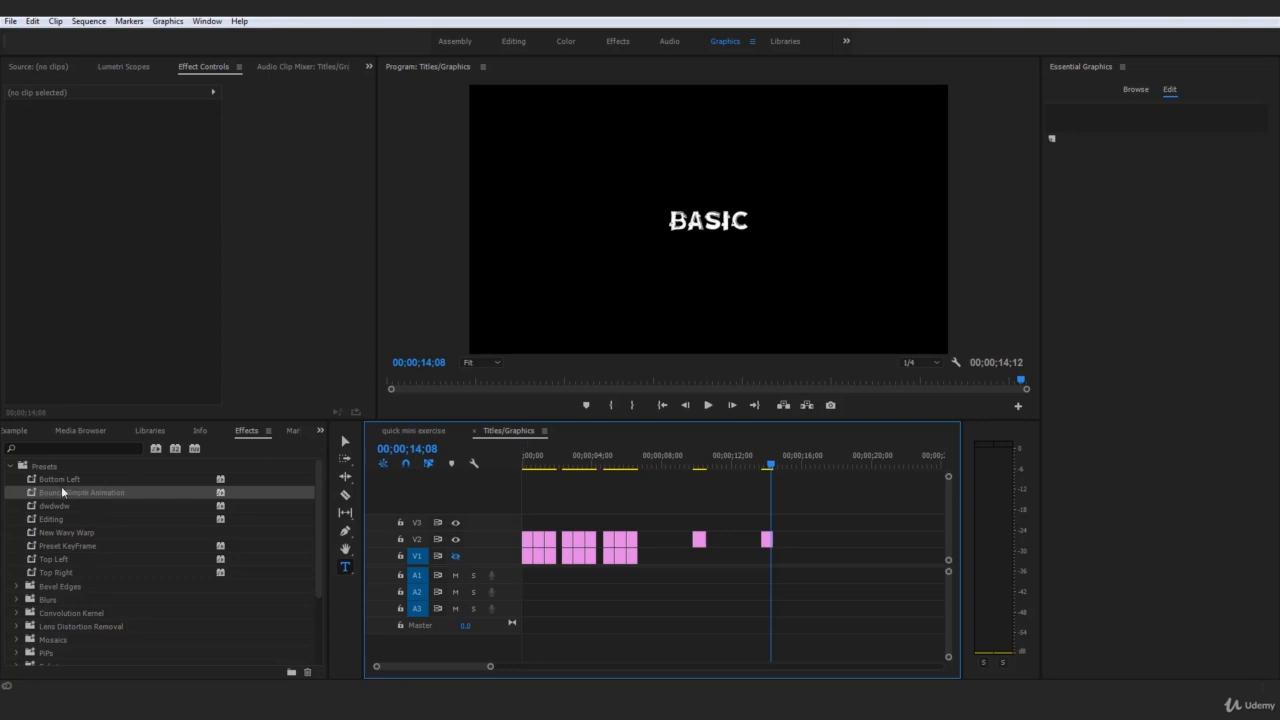
left_click(763, 460)
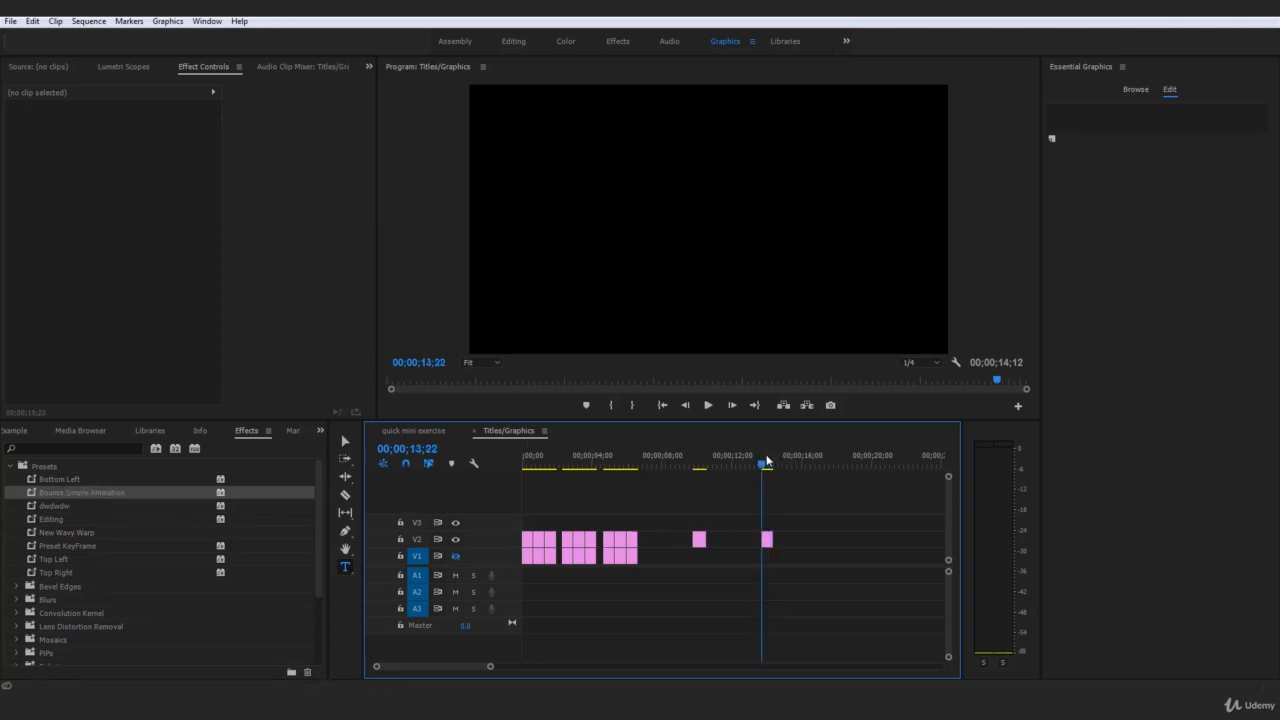
key("space")
- Return the playhead to the sequence start and play the original animated titles
key("Home")
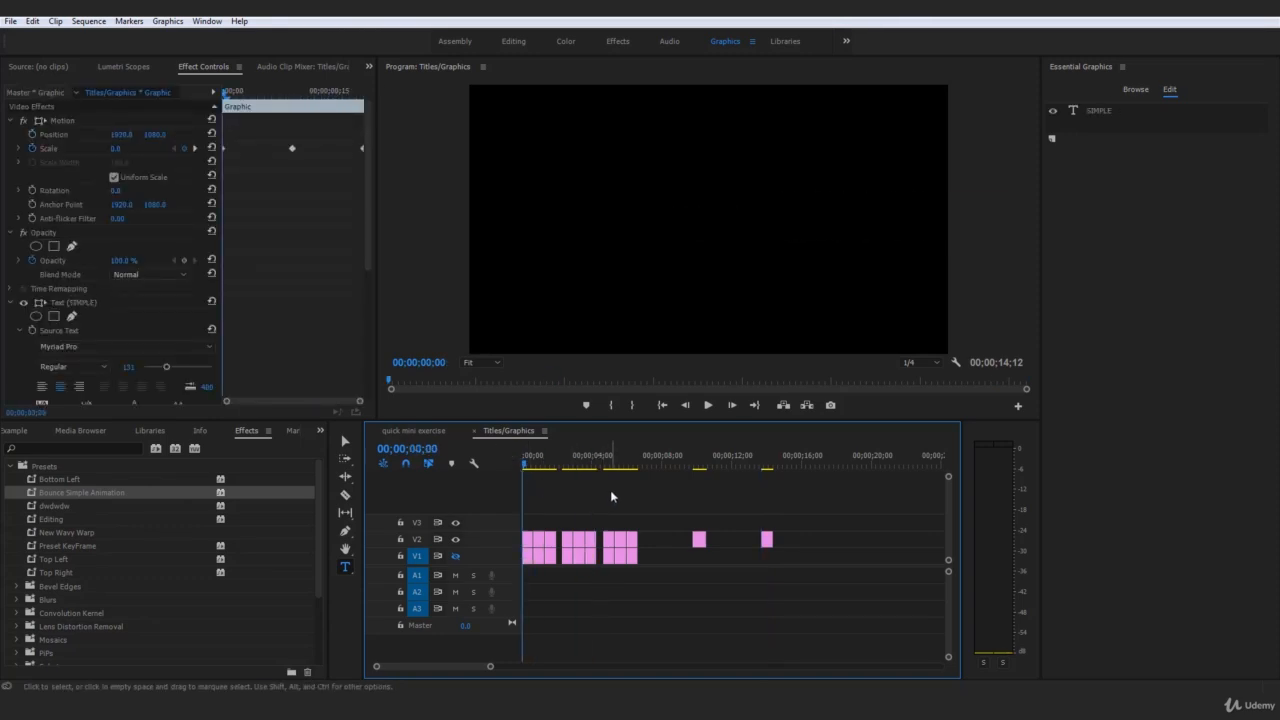
left_click(612, 496)
key("space")
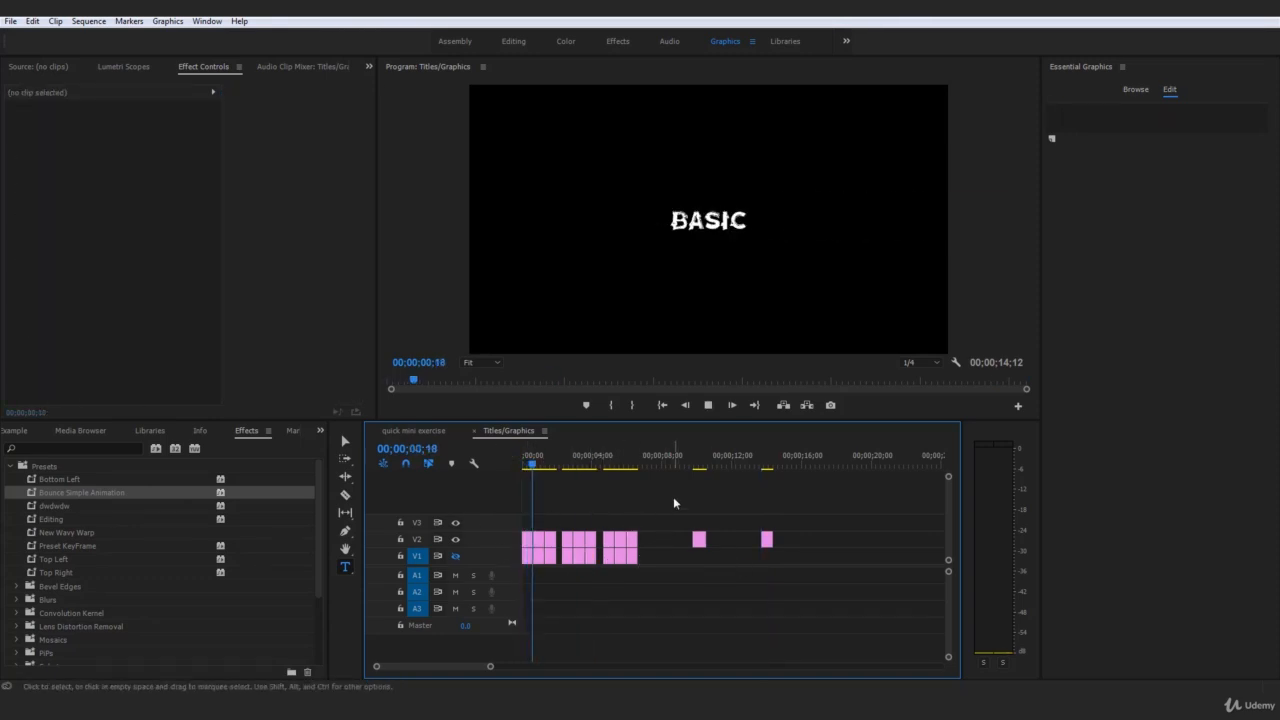